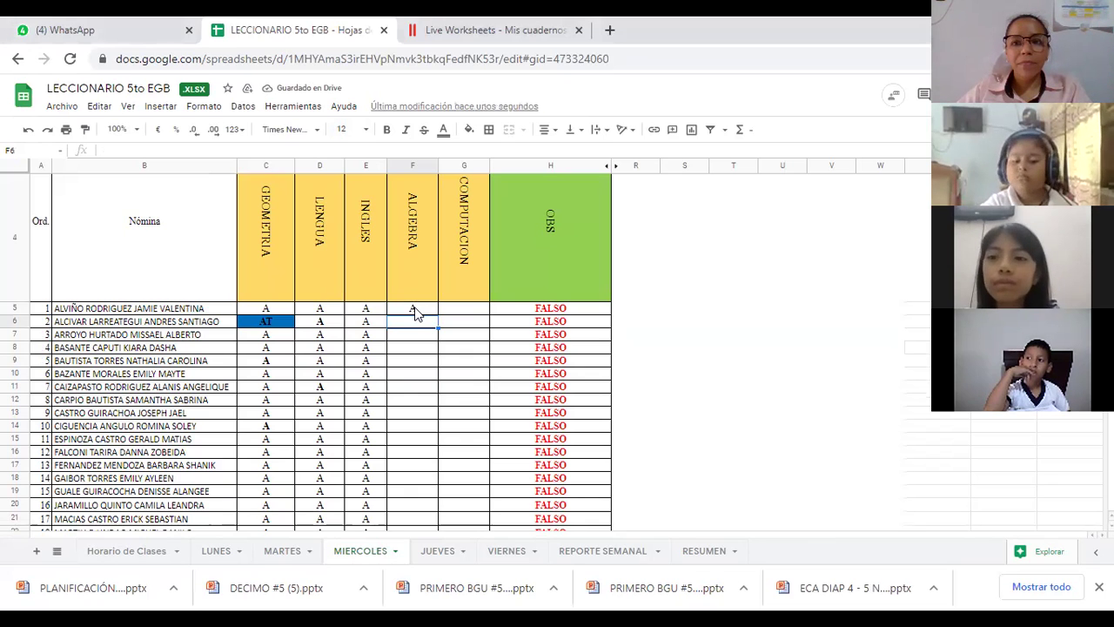
# Enter the attendance mark A in the ALGEBRA column for students 2 to 6 (F6:F10) on the MIERCOLES sheet
pyautogui.write('A')
pyautogui.press('Return')
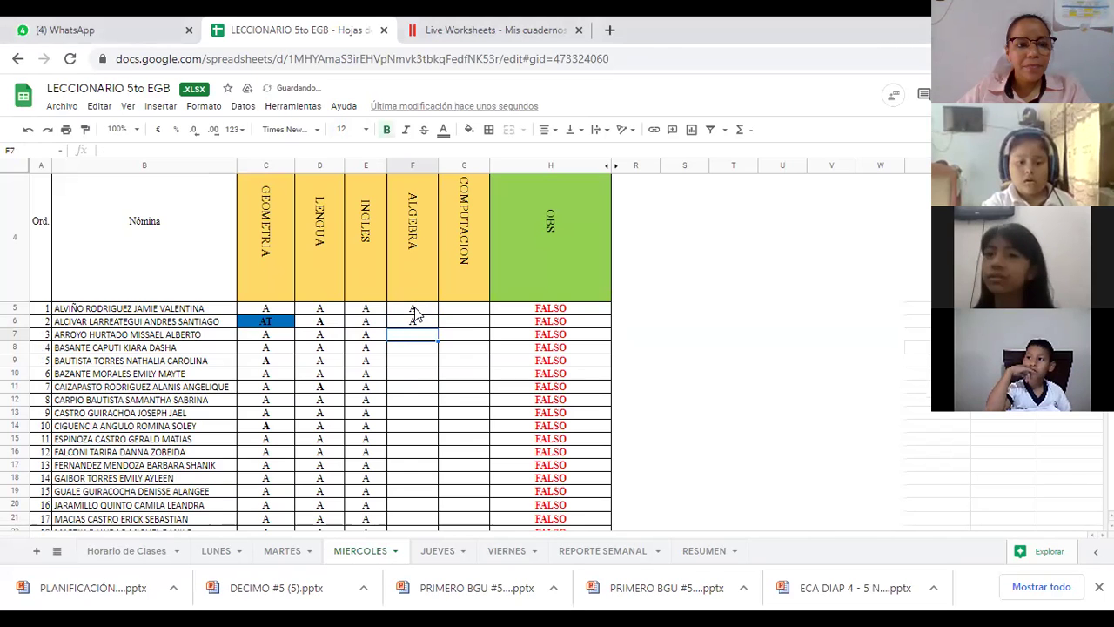
pyautogui.write('A')
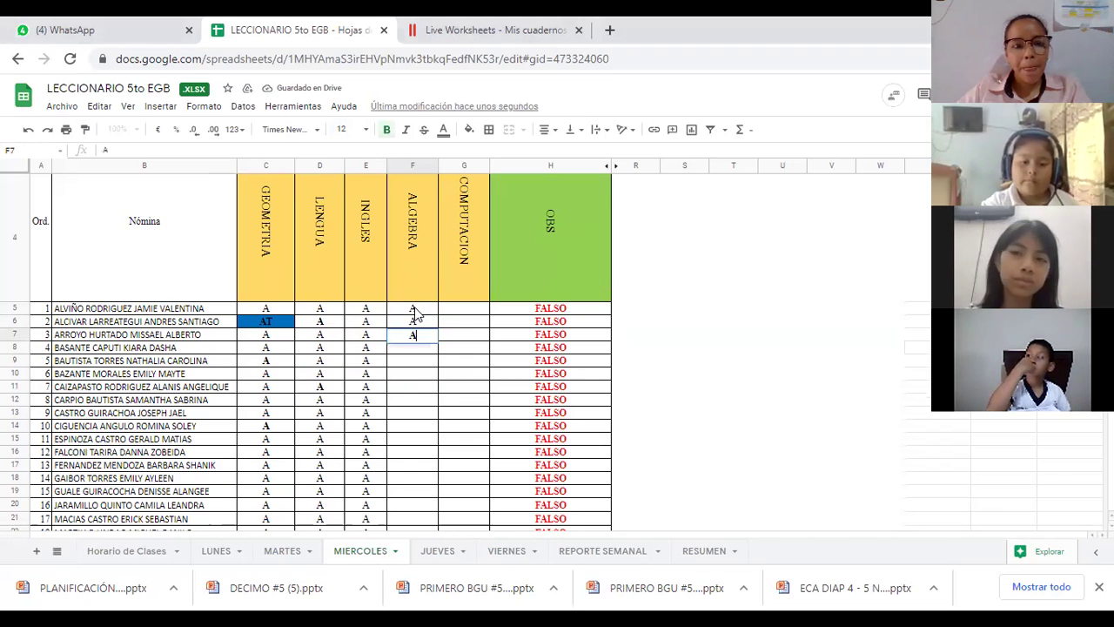
pyautogui.press('Return')
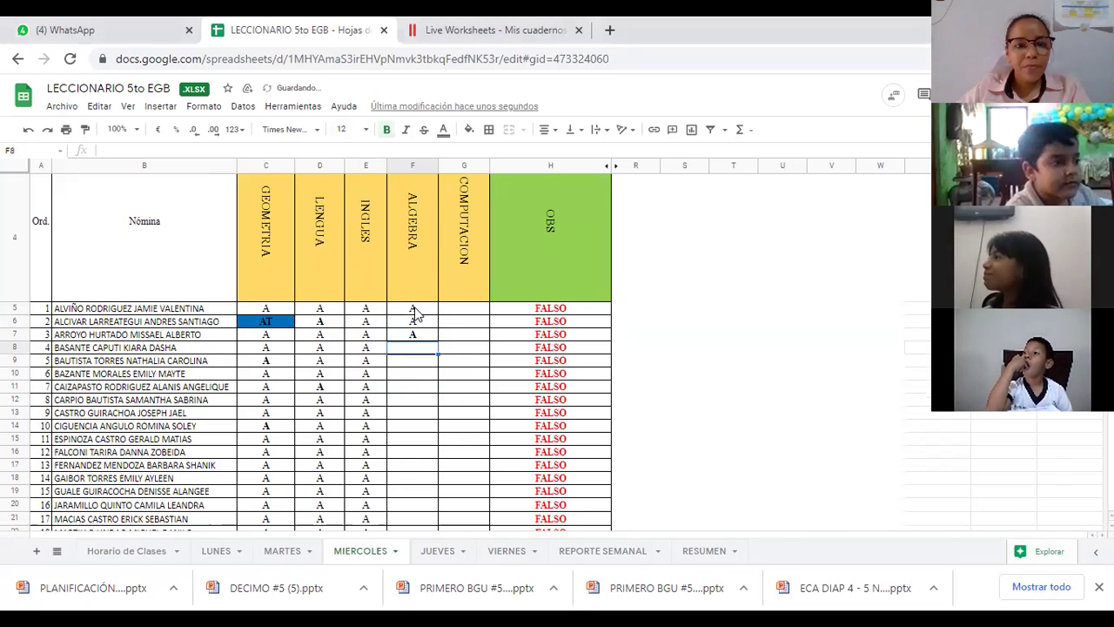
pyautogui.write('A')
pyautogui.press('Return')
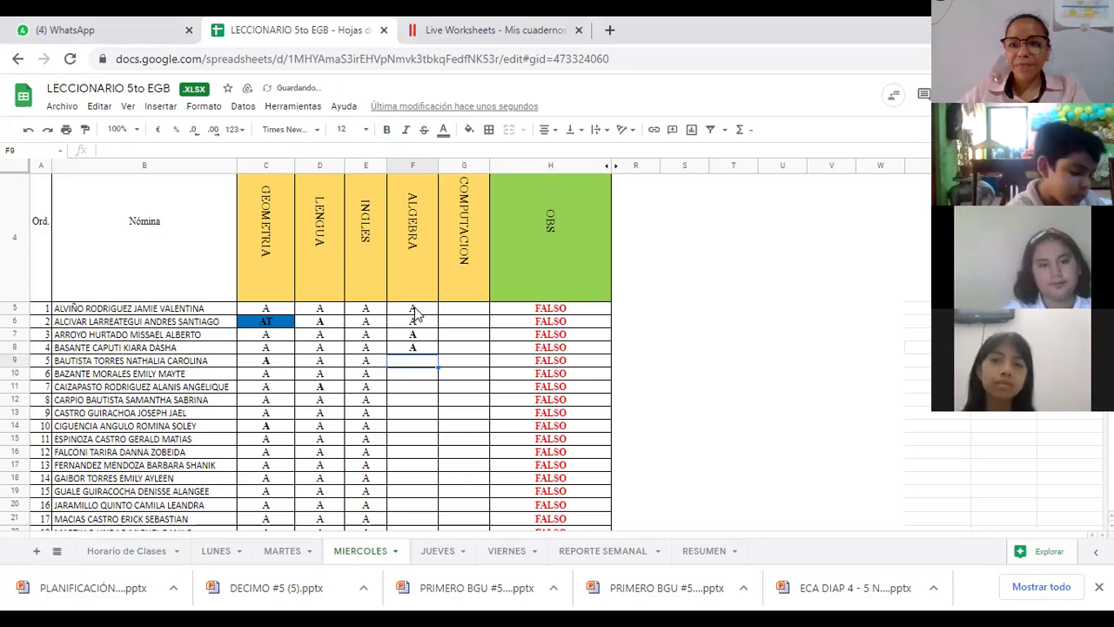
pyautogui.write('A')
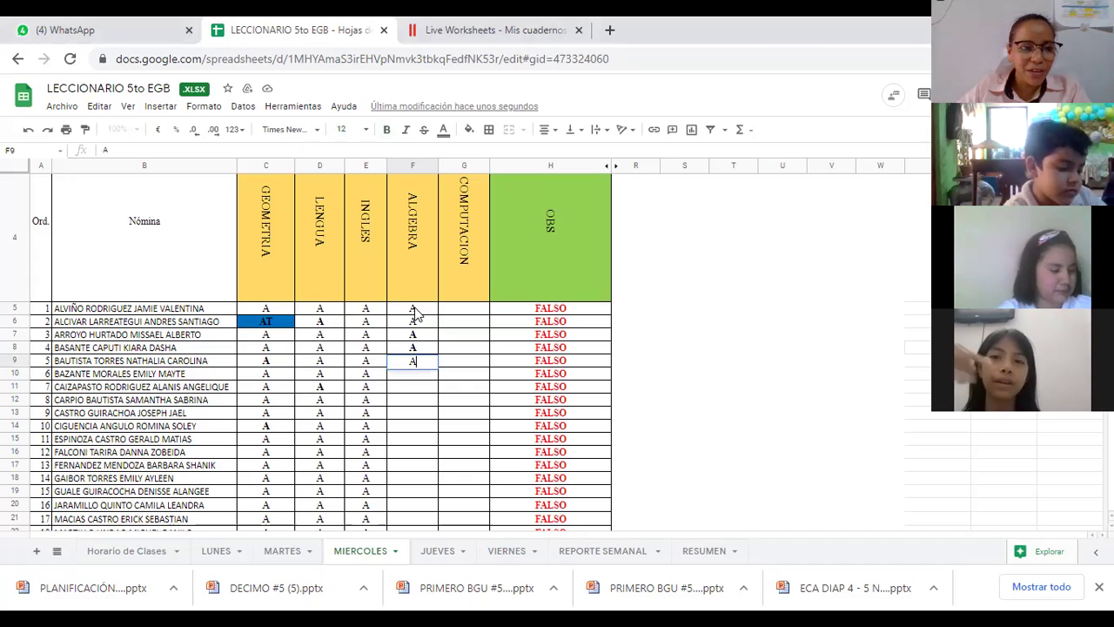
pyautogui.press('Return')
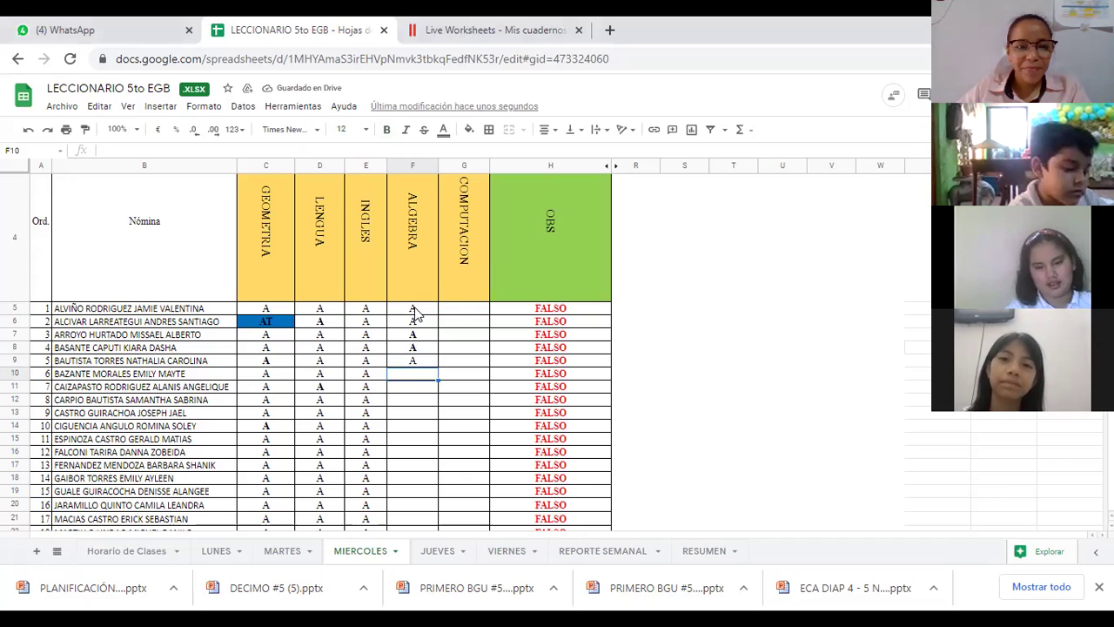
pyautogui.write('A')
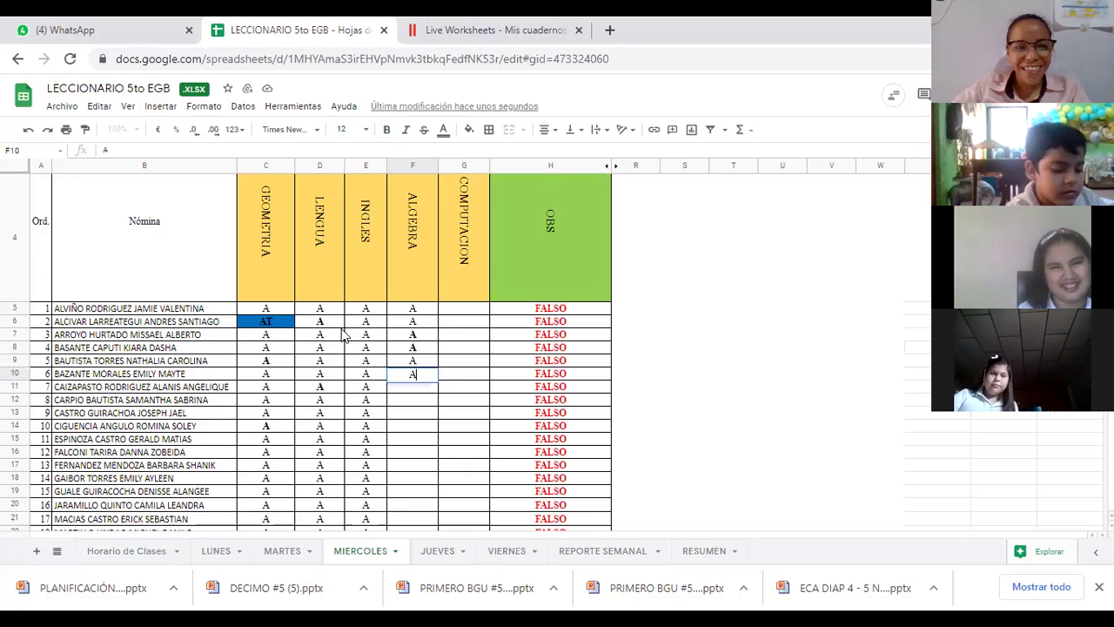
pyautogui.scroll(-2, 344, 335)
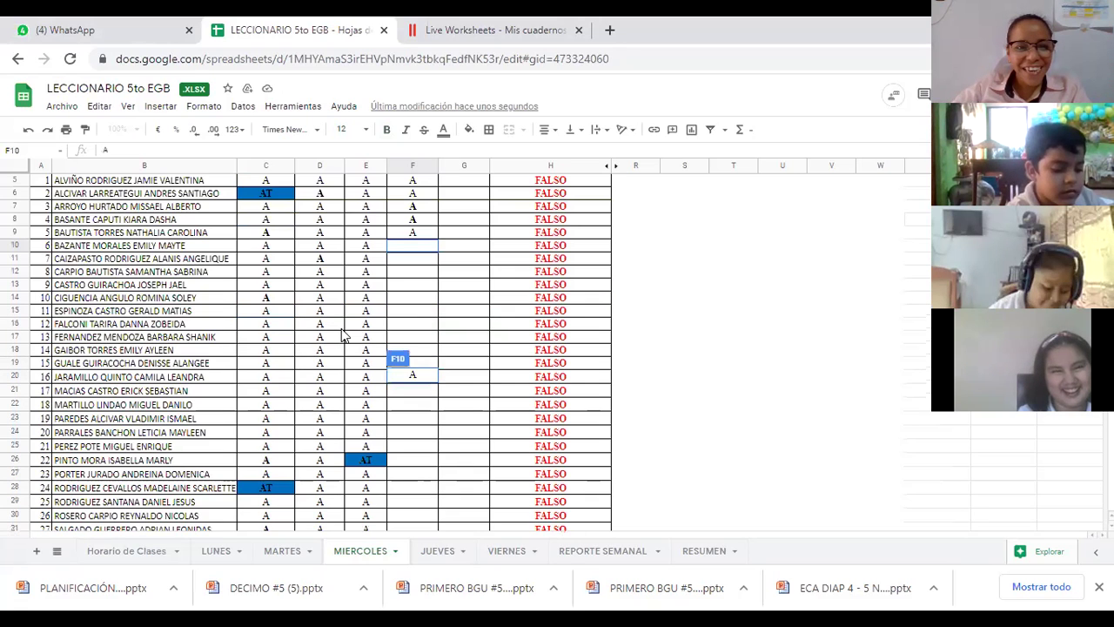
pyautogui.click(412, 248)
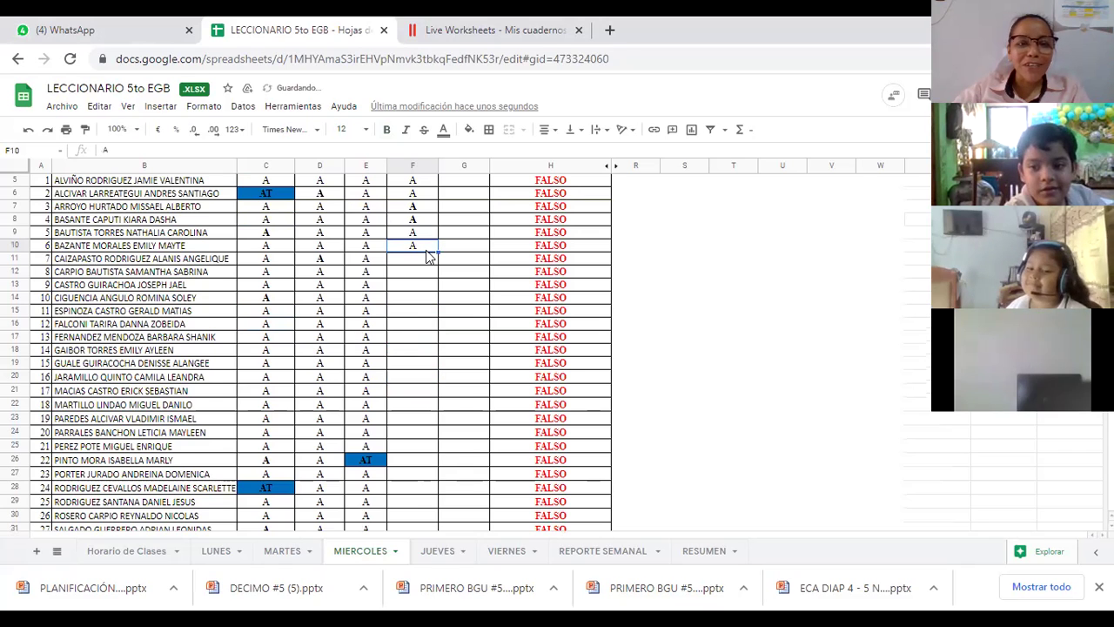
# Mark students 7 to 9 with A in the ALGEBRA column, cells F11 to F13
pyautogui.scroll(-1, 427, 254)
pyautogui.click(414, 224)
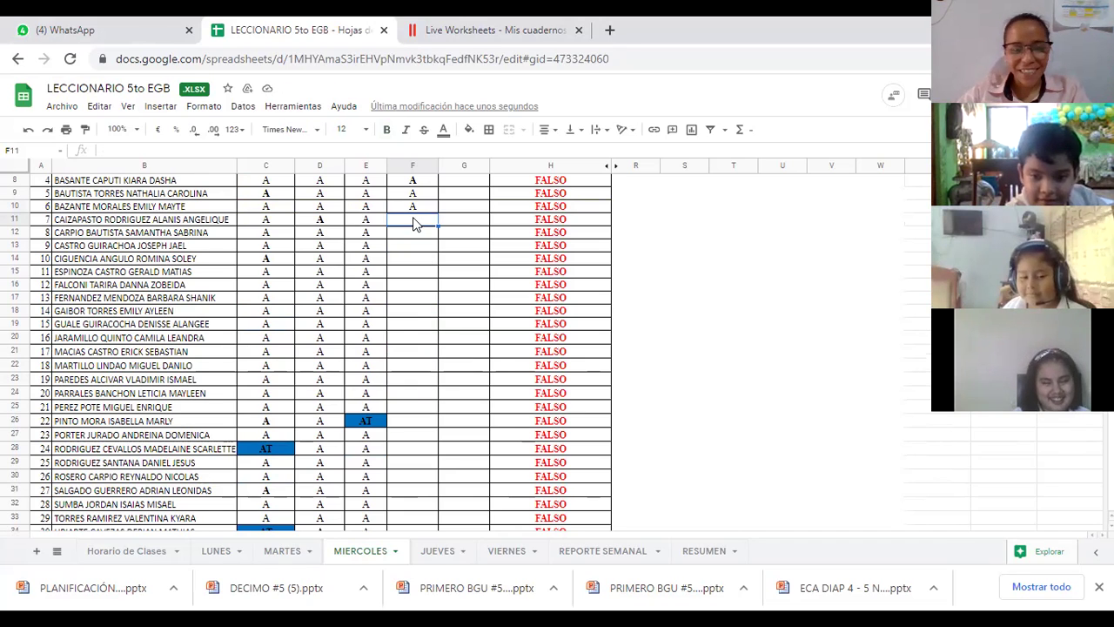
pyautogui.write('A')
pyautogui.press('Return')
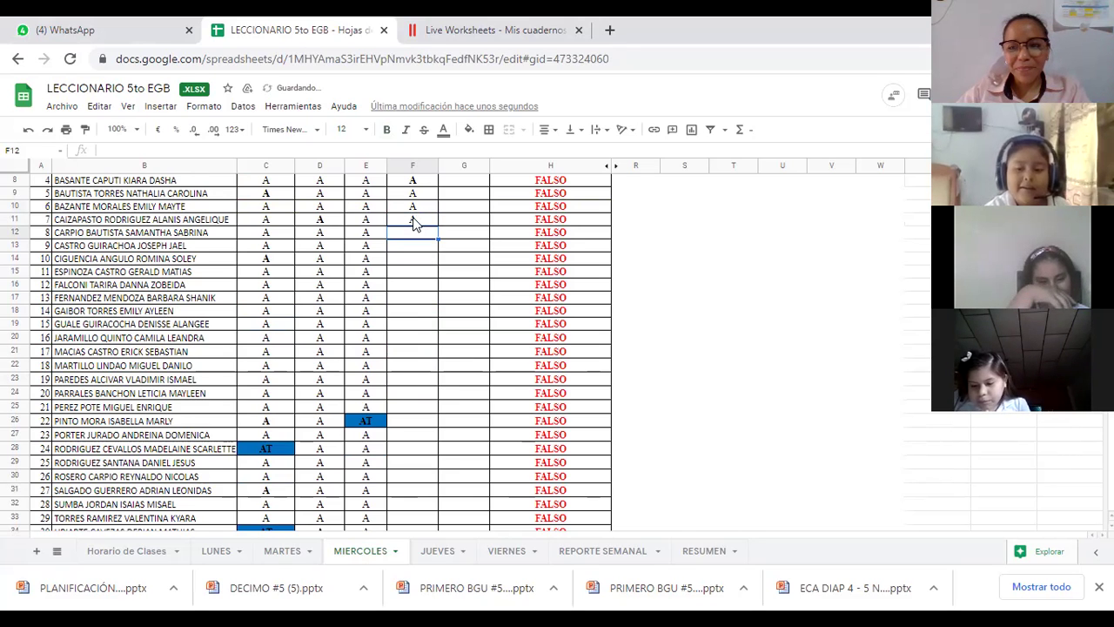
pyautogui.write('A')
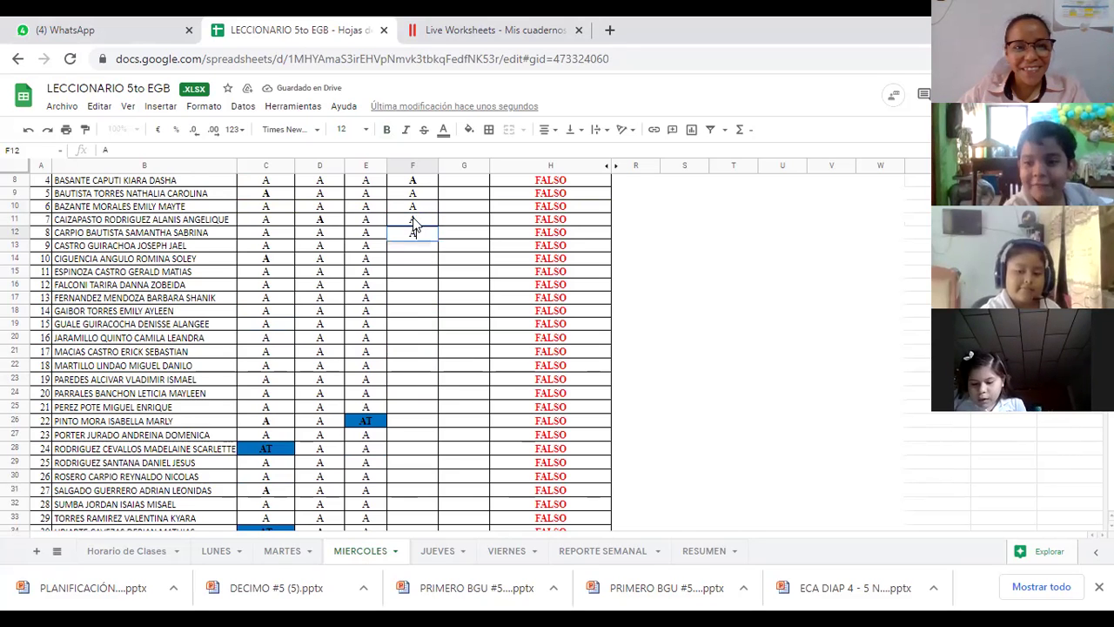
pyautogui.press('Return')
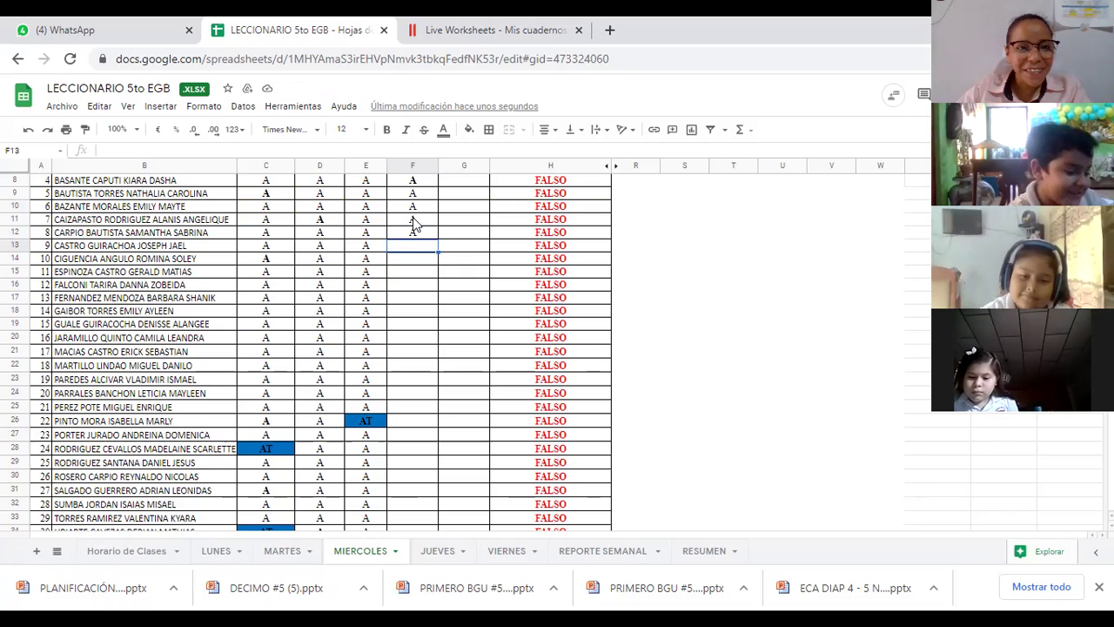
pyautogui.write('A')
pyautogui.press('Return')
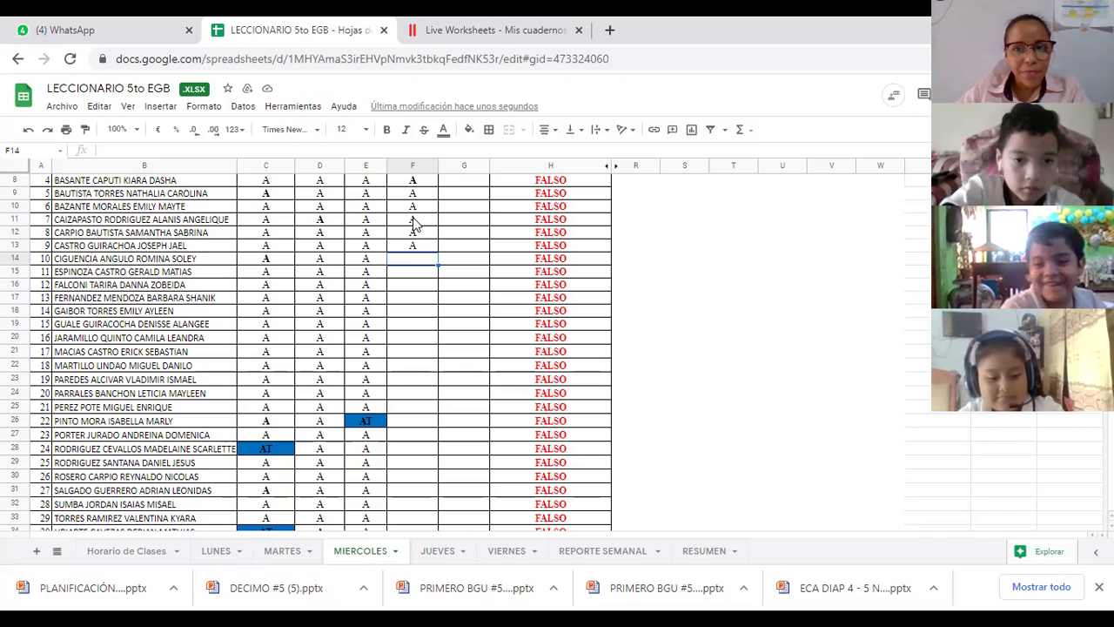
# Record A in the ALGEBRA column for students 10 to 13, cells F14 to F17
pyautogui.write('A')
pyautogui.press('Return')
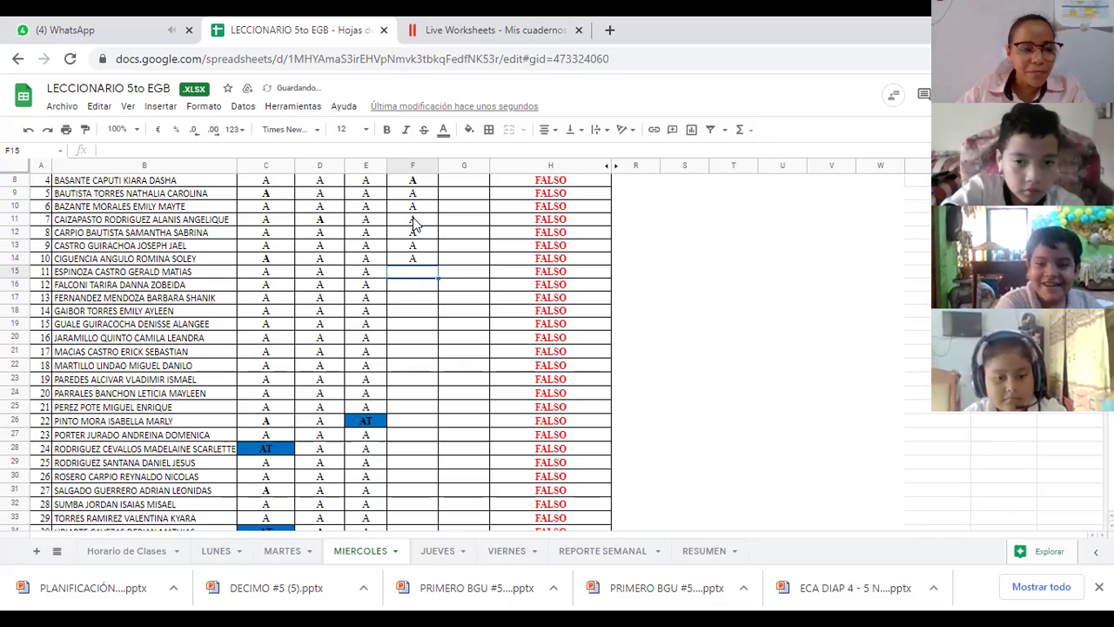
pyautogui.write('A')
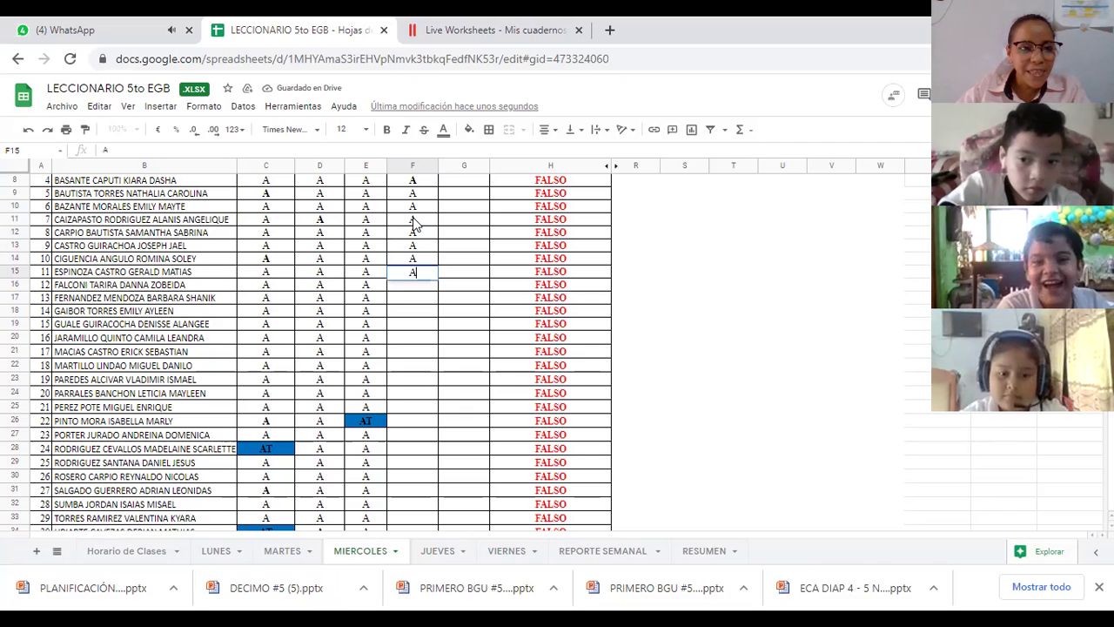
pyautogui.press('Return')
pyautogui.write('A')
pyautogui.press('Return')
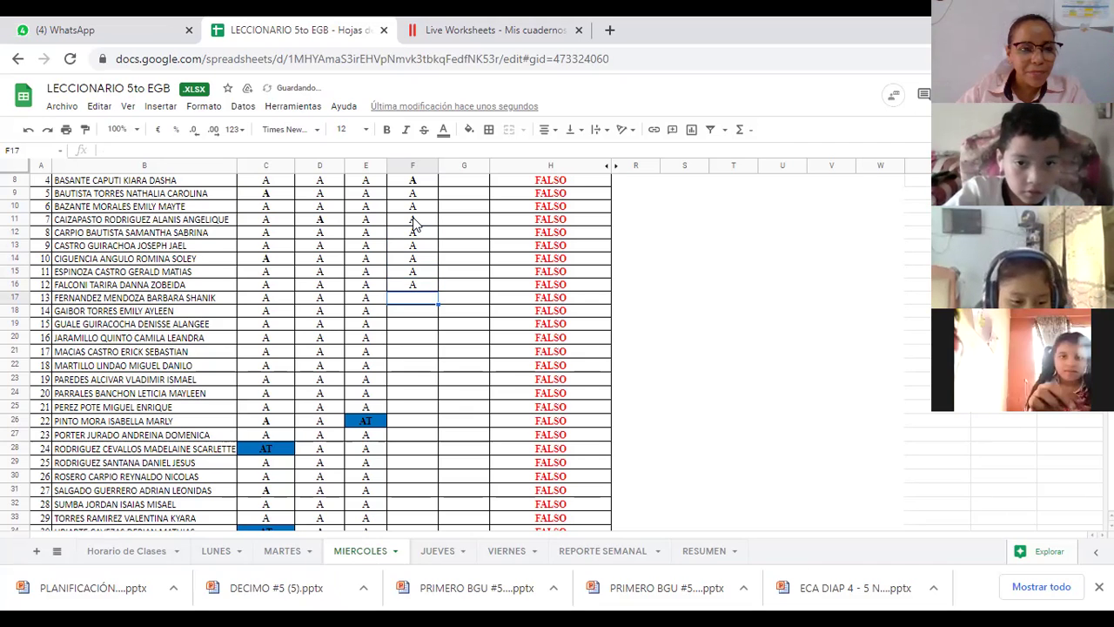
pyautogui.write('A')
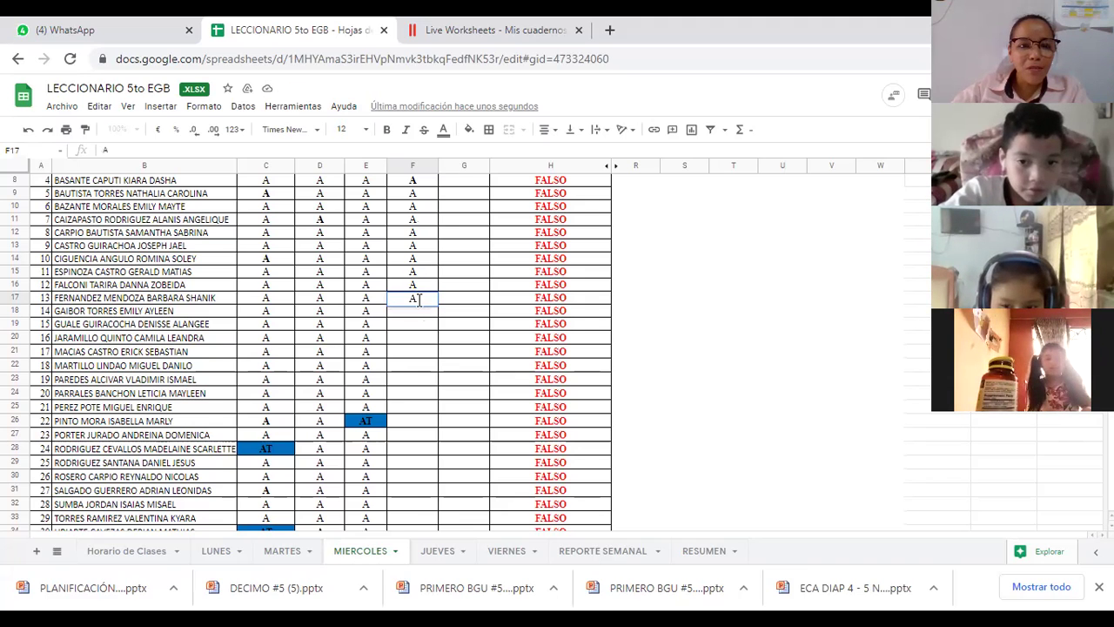
pyautogui.scroll(-2, 425, 266)
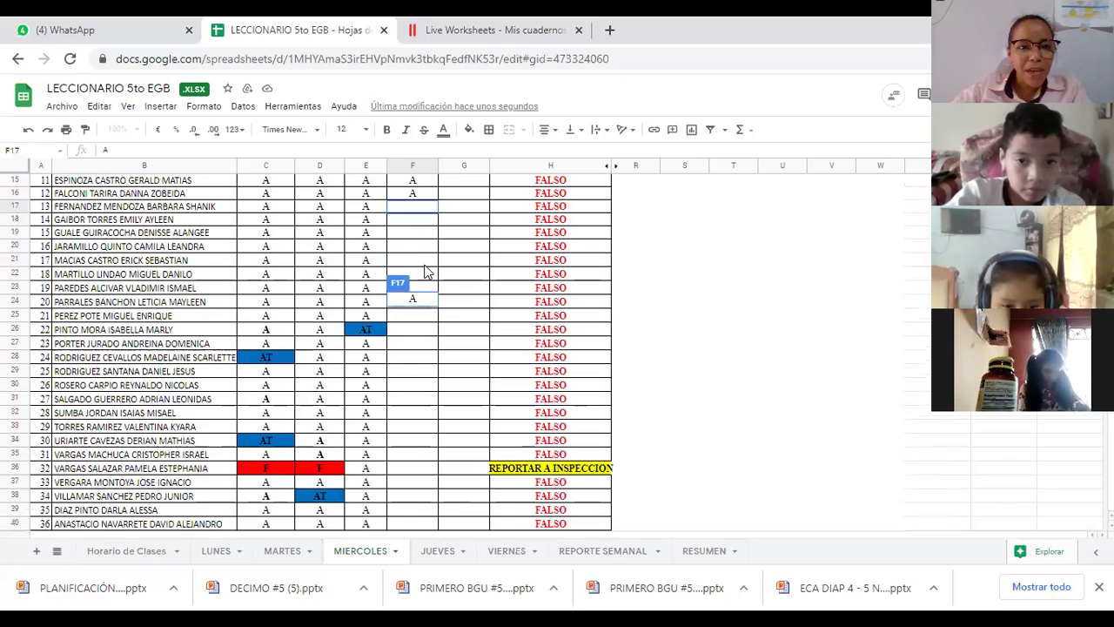
pyautogui.click(409, 209)
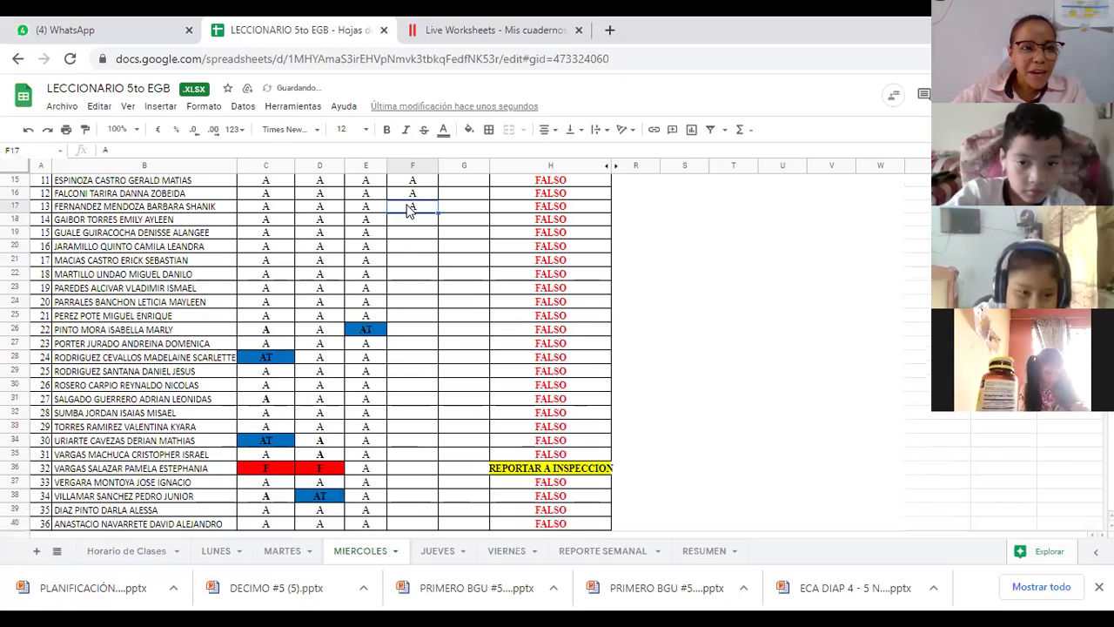
# Fill in A for students 14 to 18 in the ALGEBRA column, cells F18 to F22
pyautogui.click(412, 224)
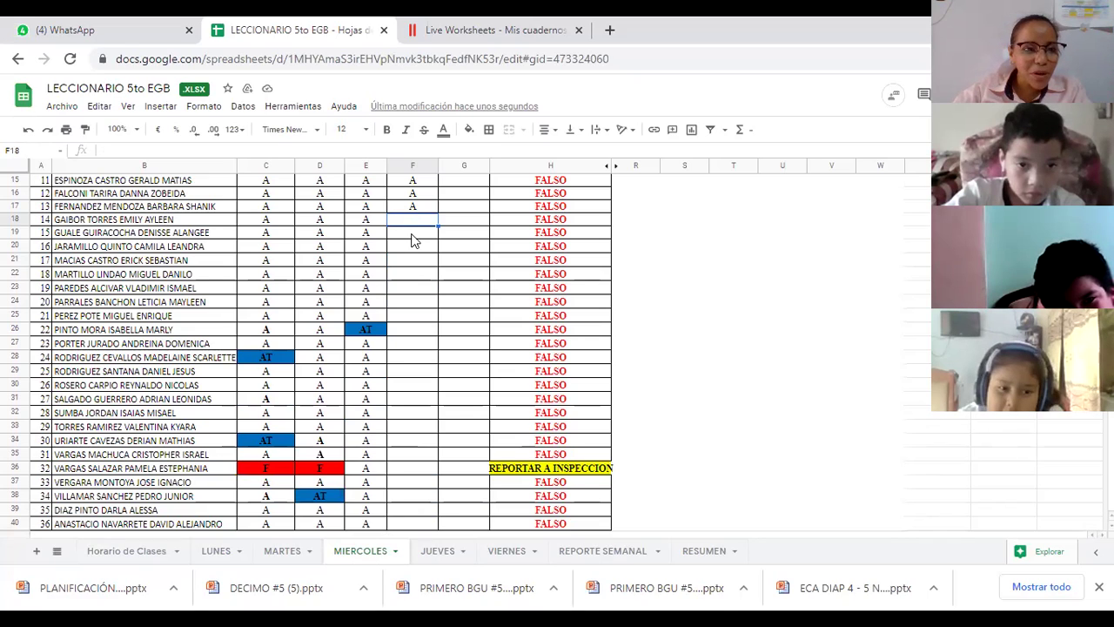
pyautogui.write('A')
pyautogui.press('Return')
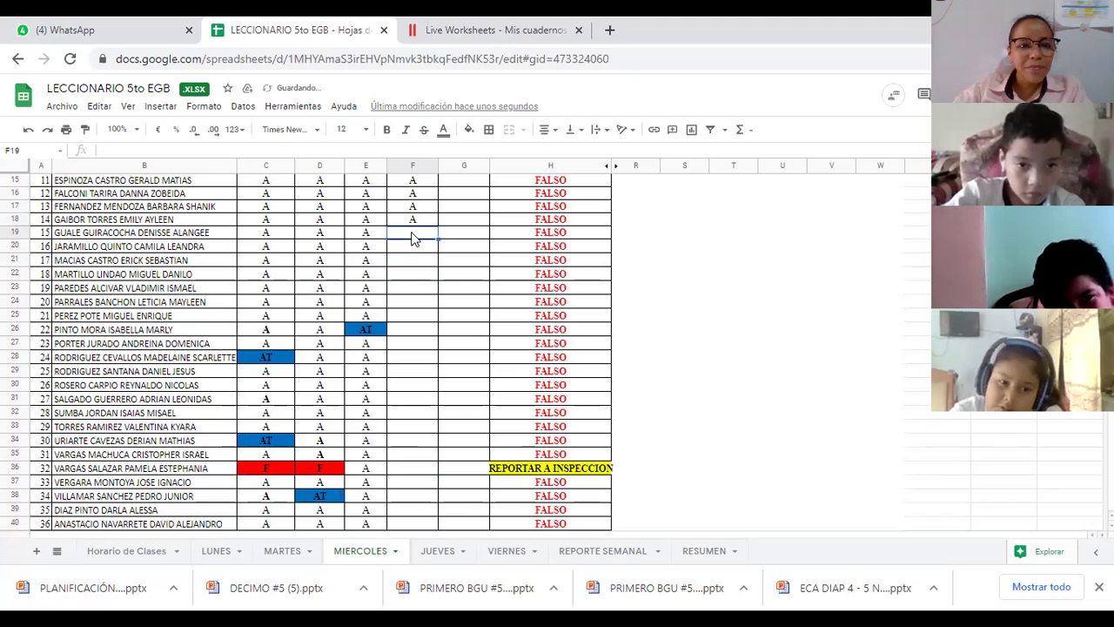
pyautogui.write('A')
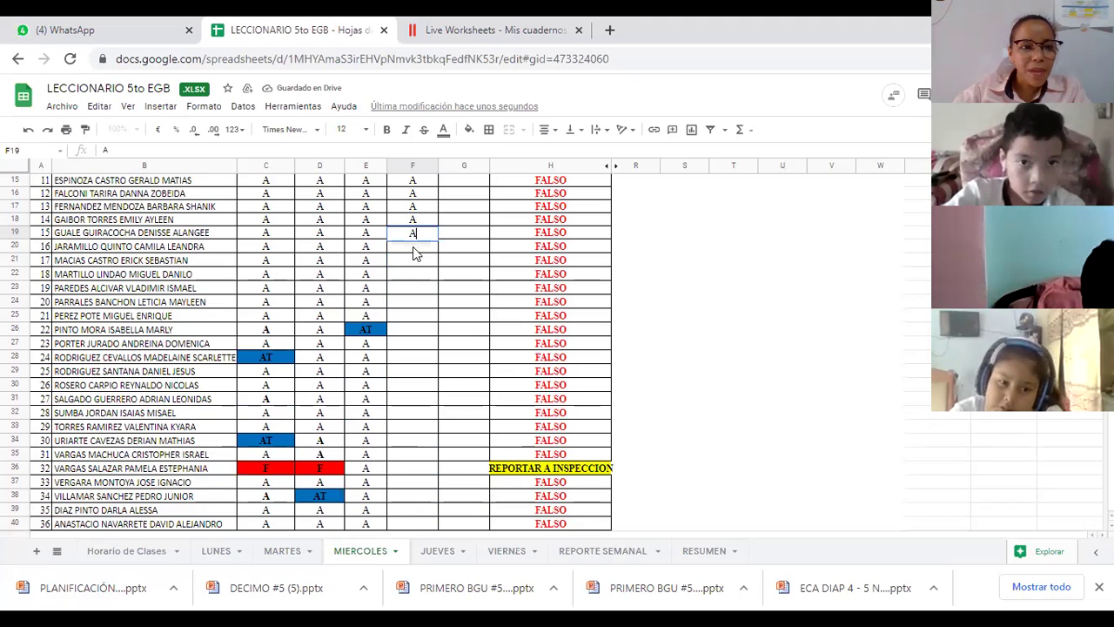
pyautogui.press('Return')
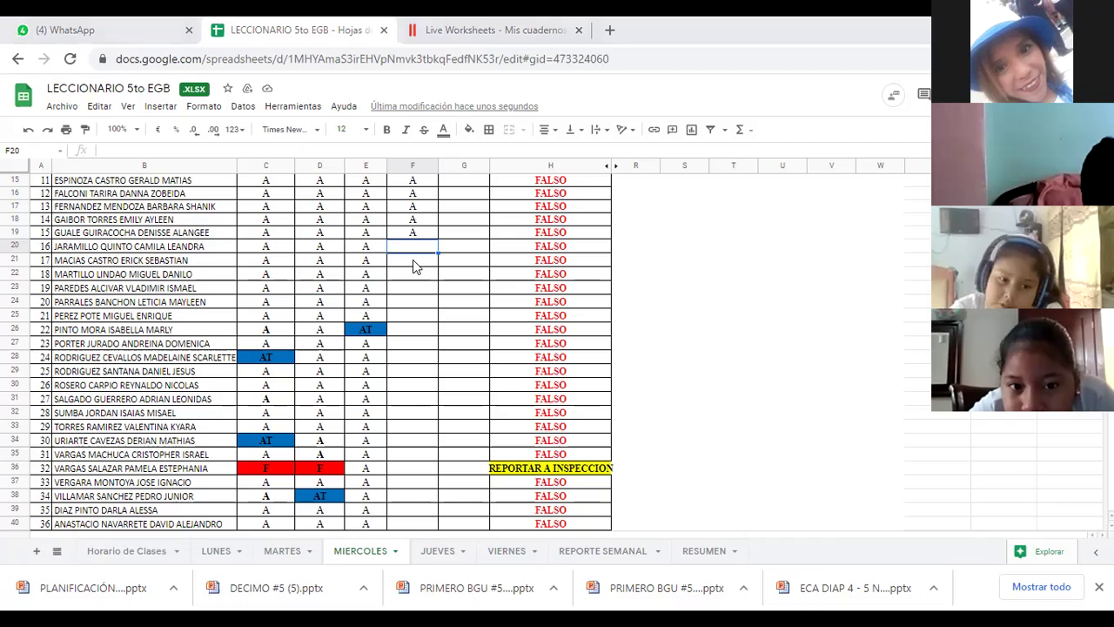
pyautogui.write('A')
pyautogui.press('Return')
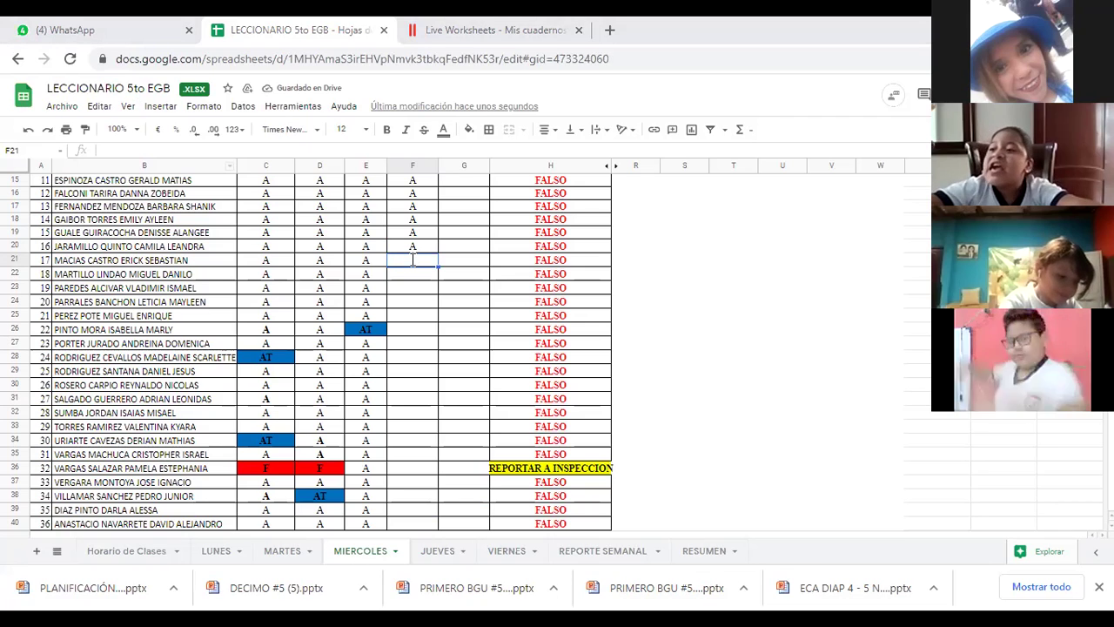
pyautogui.write('A')
pyautogui.click(401, 278)
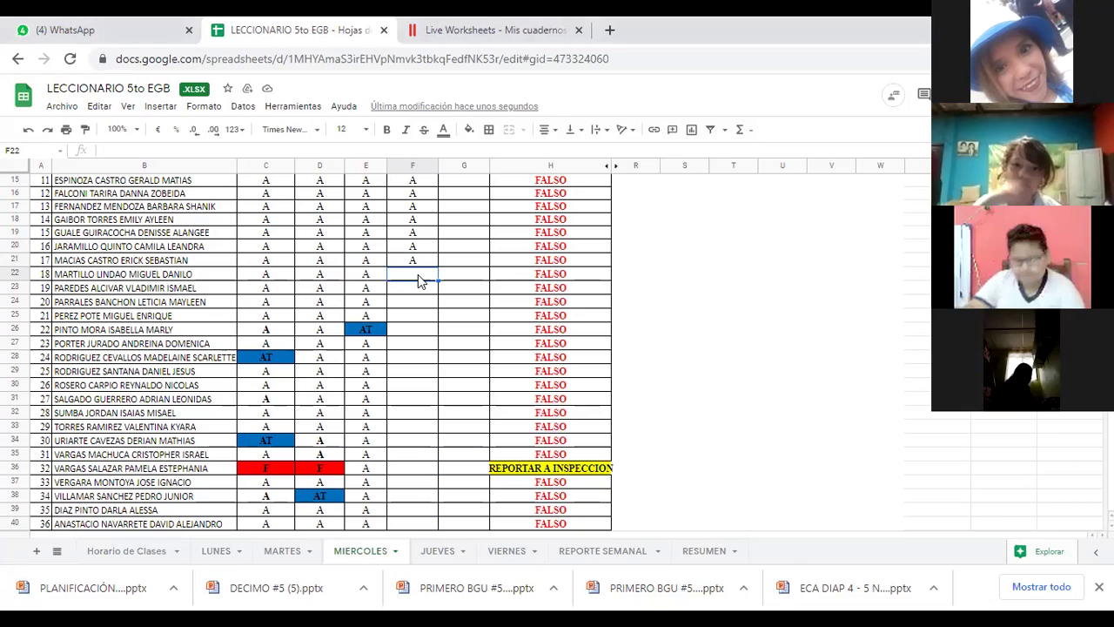
pyautogui.write('A')
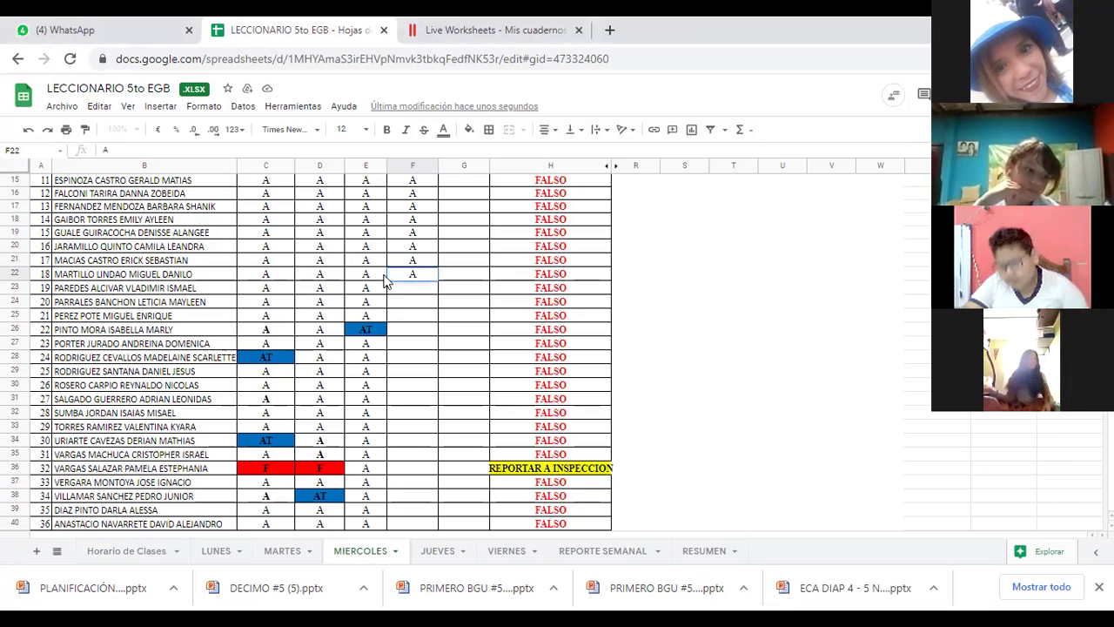
# Mark student 19 with F in the ALGEBRA column, cell F23
pyautogui.click(416, 291)
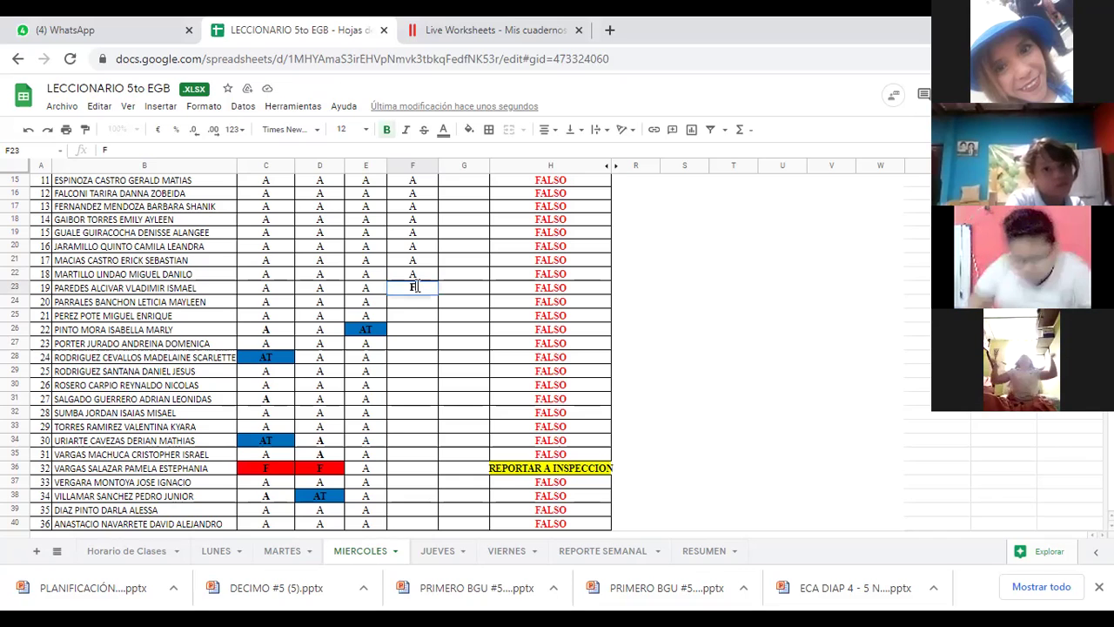
pyautogui.write('F')
pyautogui.press('Return')
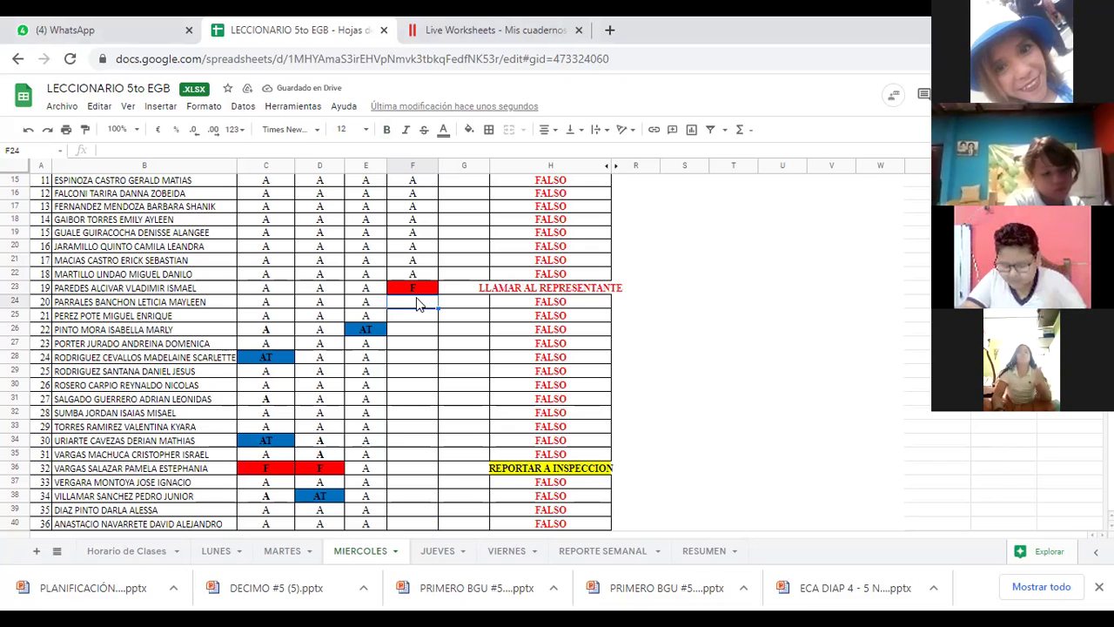
# Enter A in the ALGEBRA column for students 20 to 23, cells F24 to F27
pyautogui.scroll(-2, 416, 303)
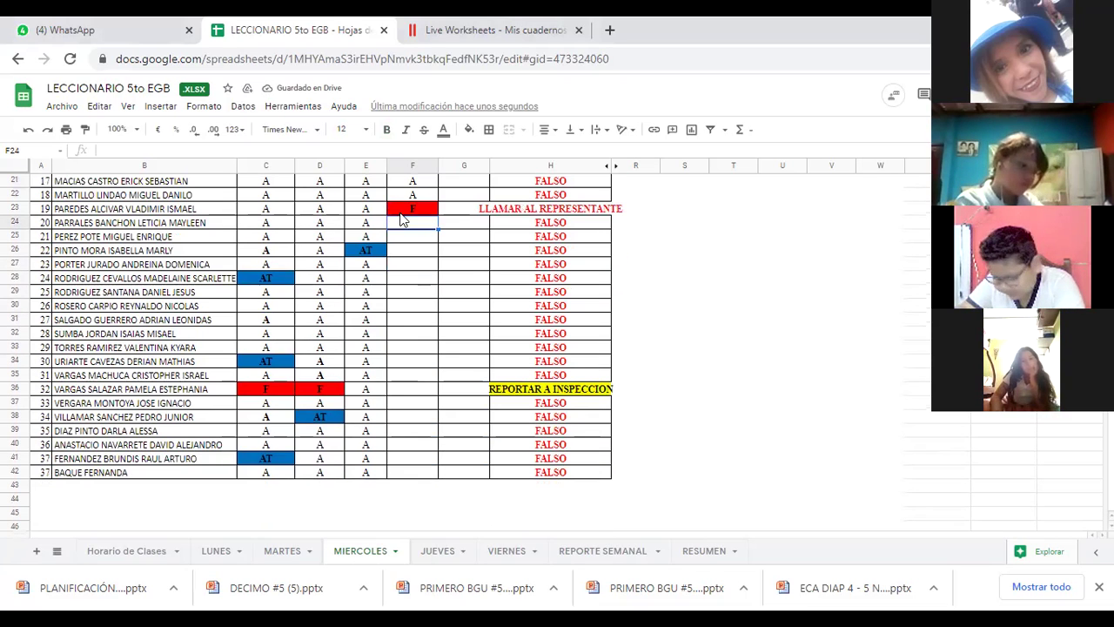
pyautogui.write('A')
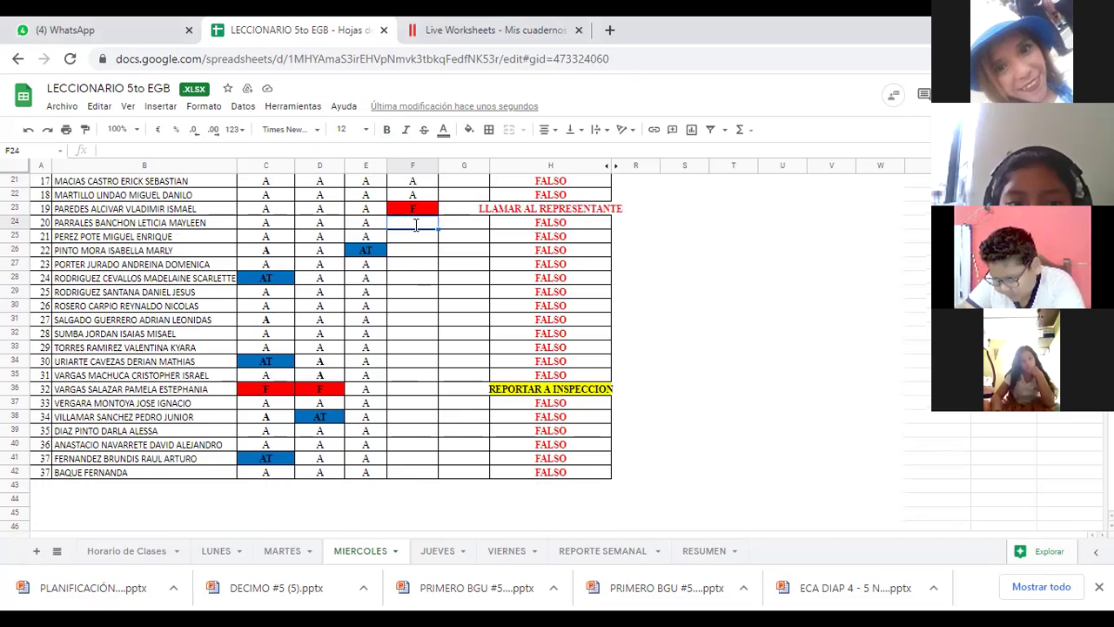
pyautogui.click(416, 242)
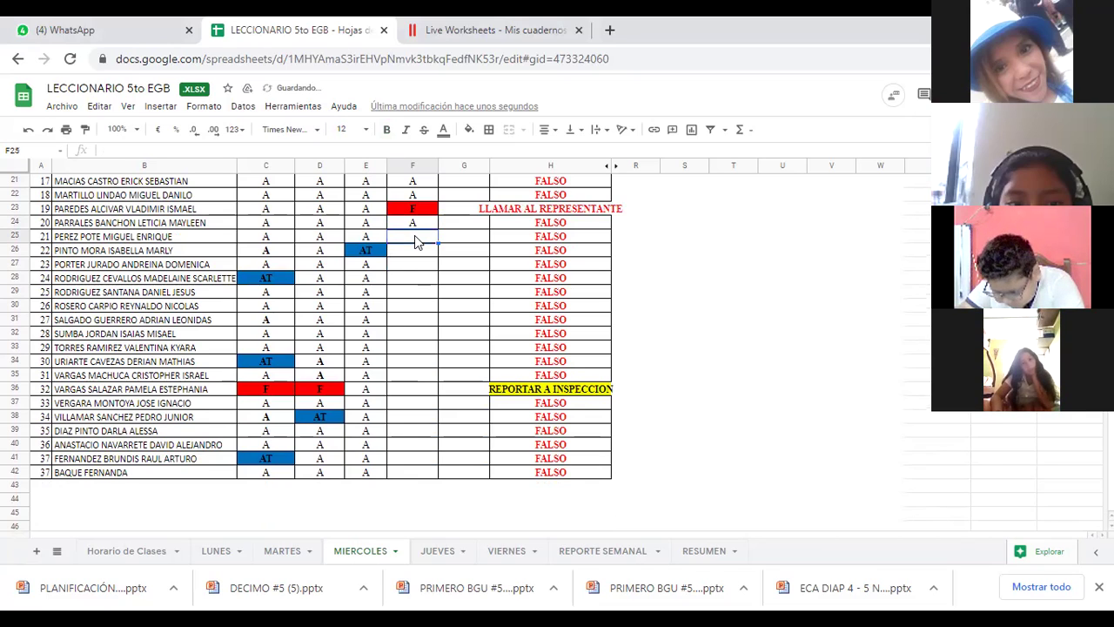
pyautogui.write('A')
pyautogui.click(414, 254)
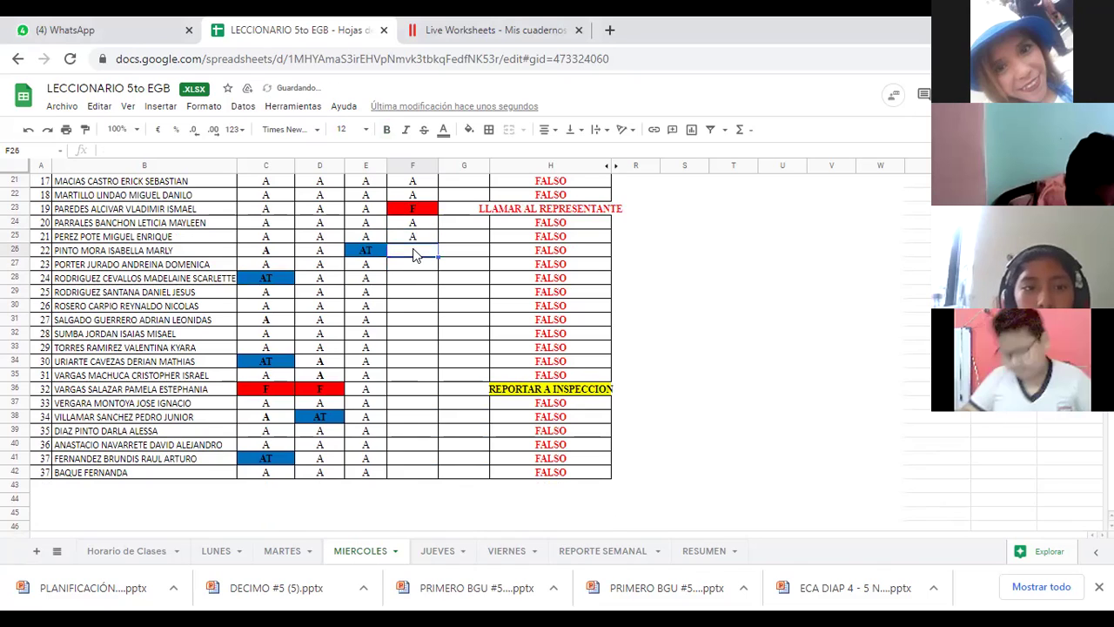
pyautogui.write('A')
pyautogui.click(412, 266)
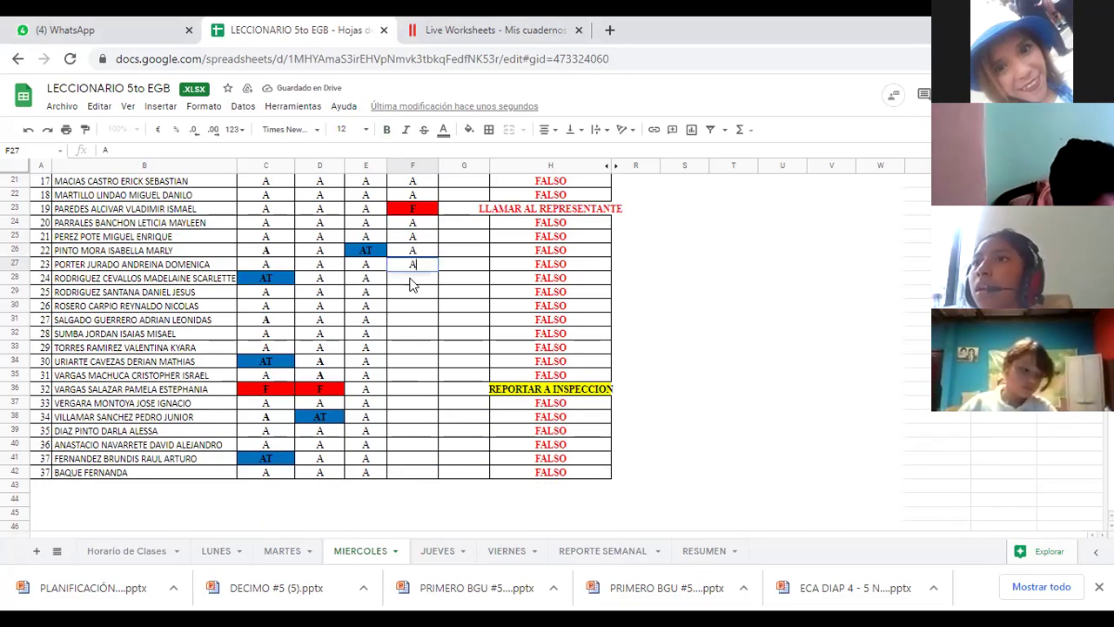
pyautogui.click(411, 279)
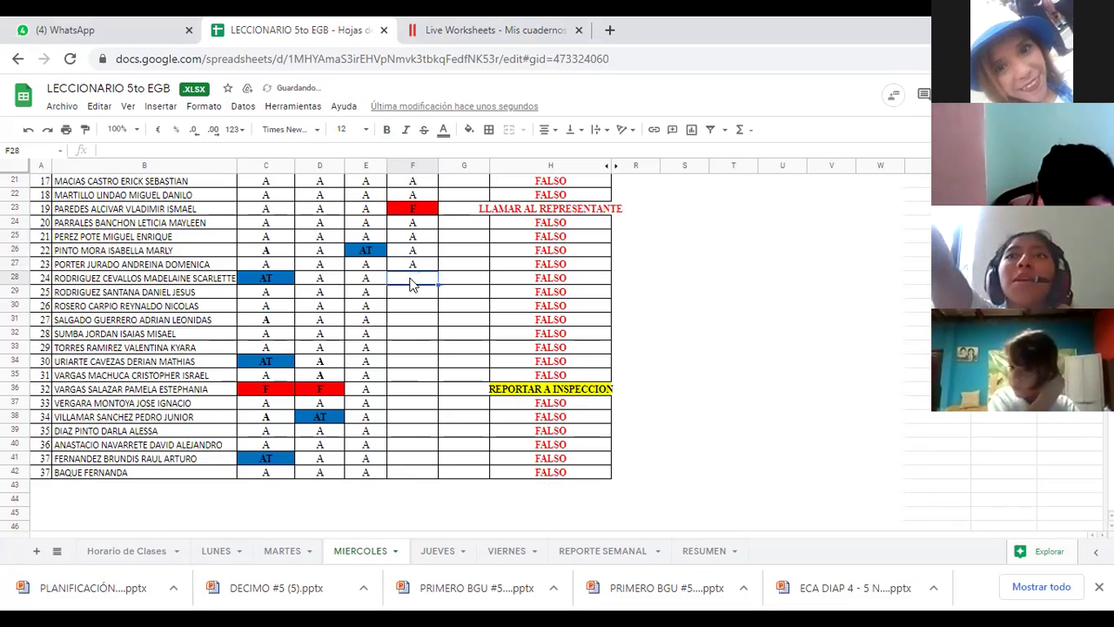
# Record A in the ALGEBRA column for students 24 to 27, cells F28 to F31
pyautogui.write('A')
pyautogui.click(411, 297)
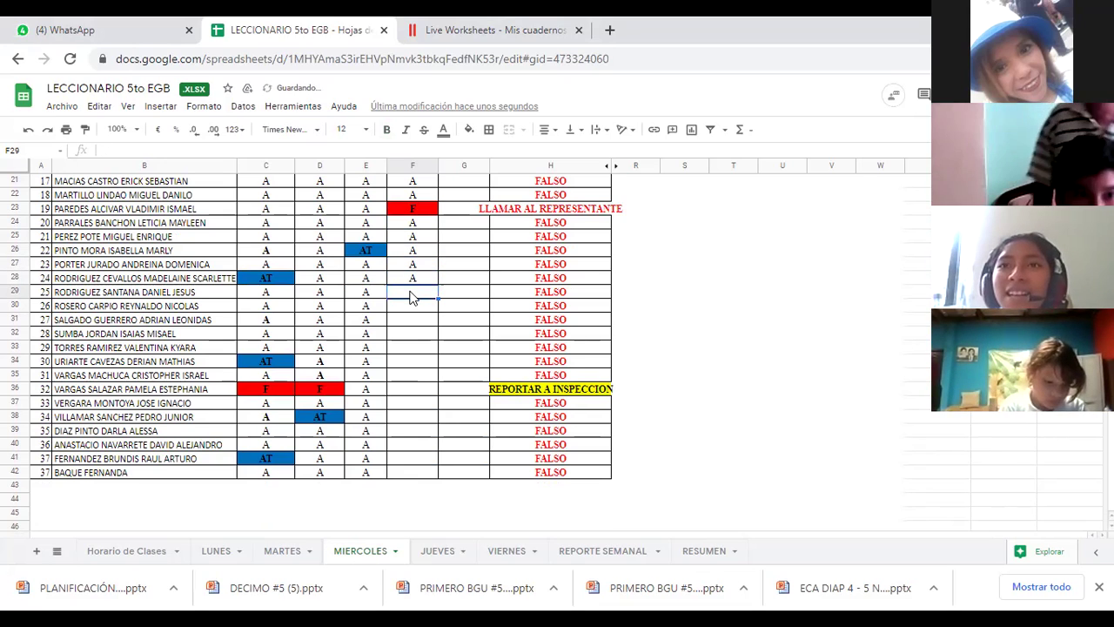
pyautogui.doubleClick(413, 292)
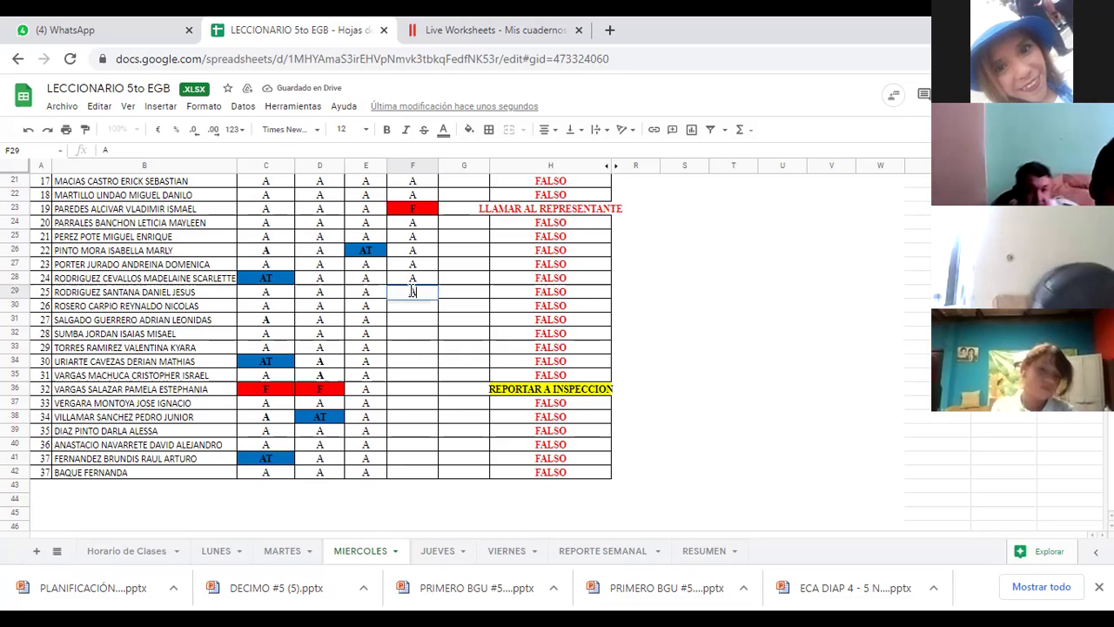
pyautogui.press('Return')
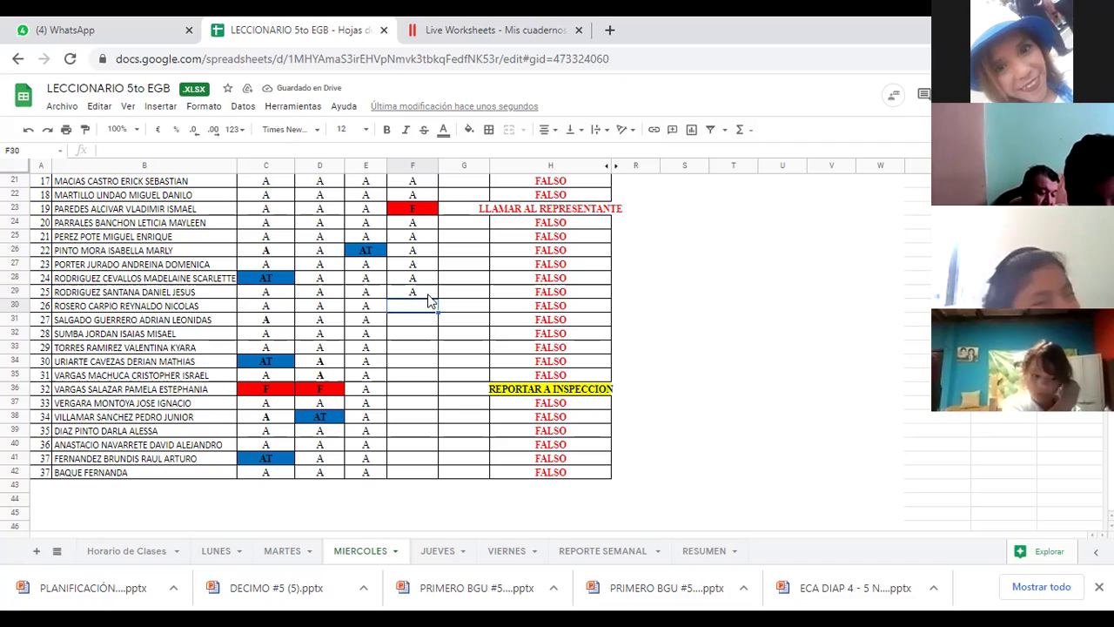
pyautogui.write('A')
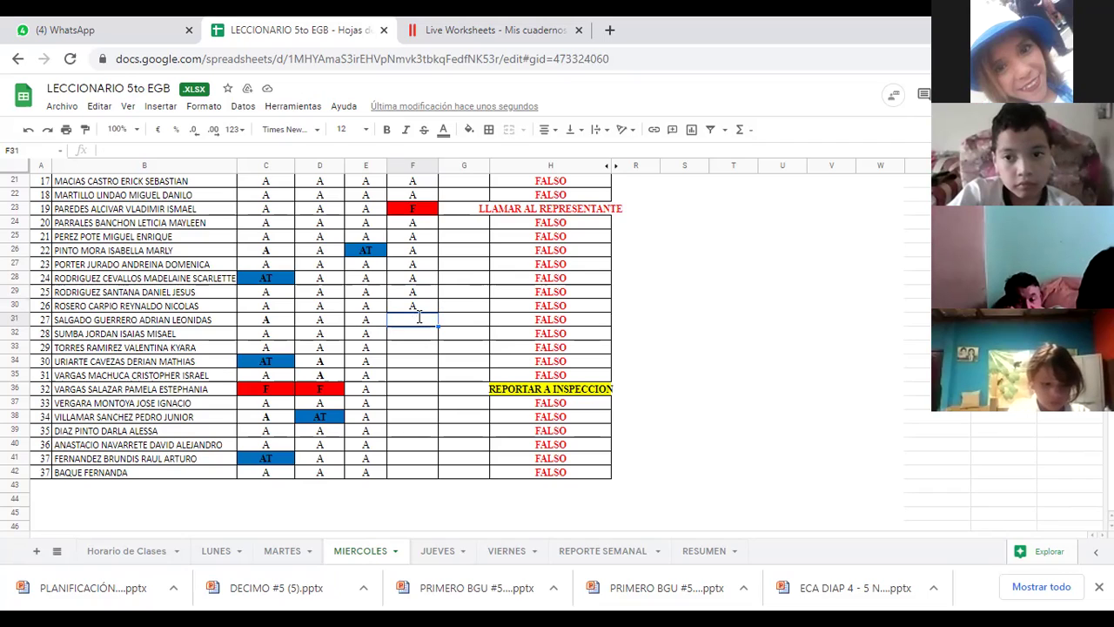
pyautogui.write('A')
pyautogui.press('Return')
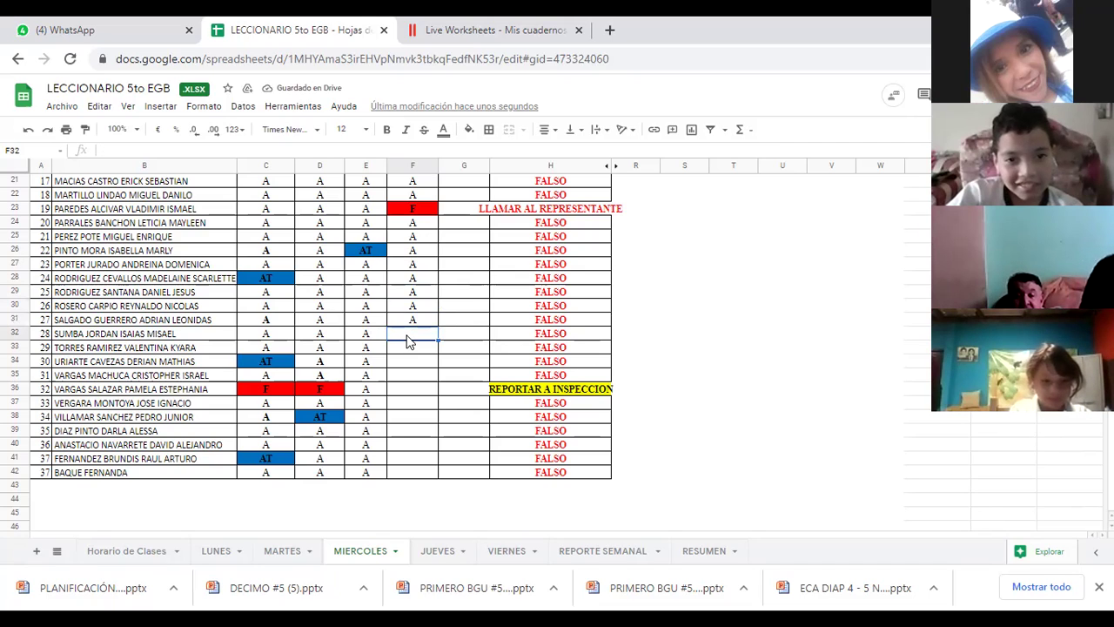
# Fill in A for students 28 to 30 in the ALGEBRA column, cells F32 to F34
pyautogui.write('A')
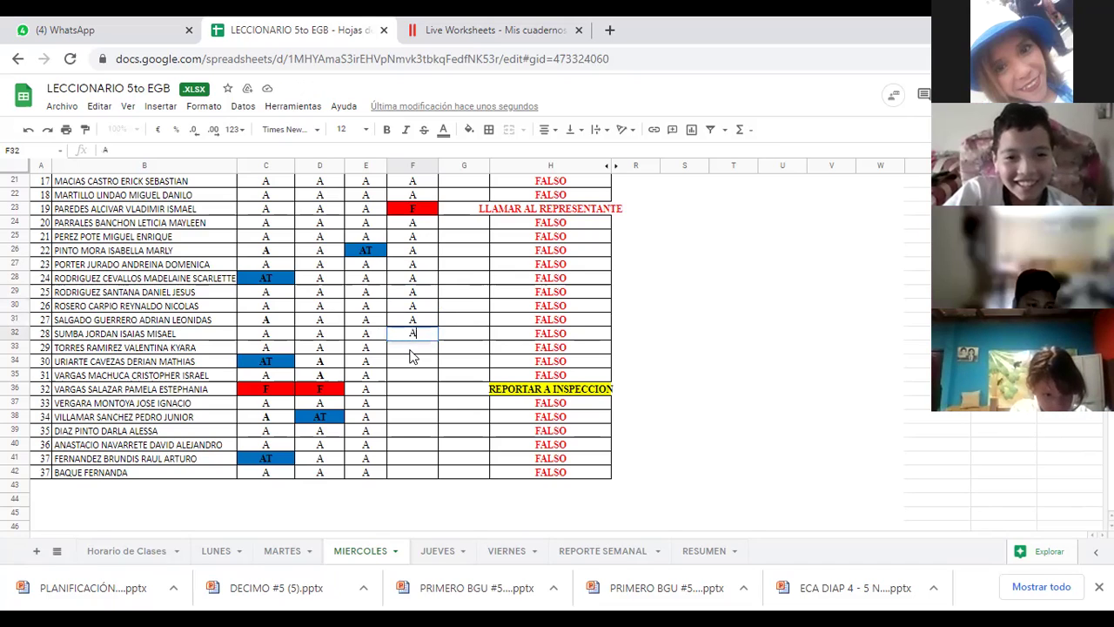
pyautogui.press('Return')
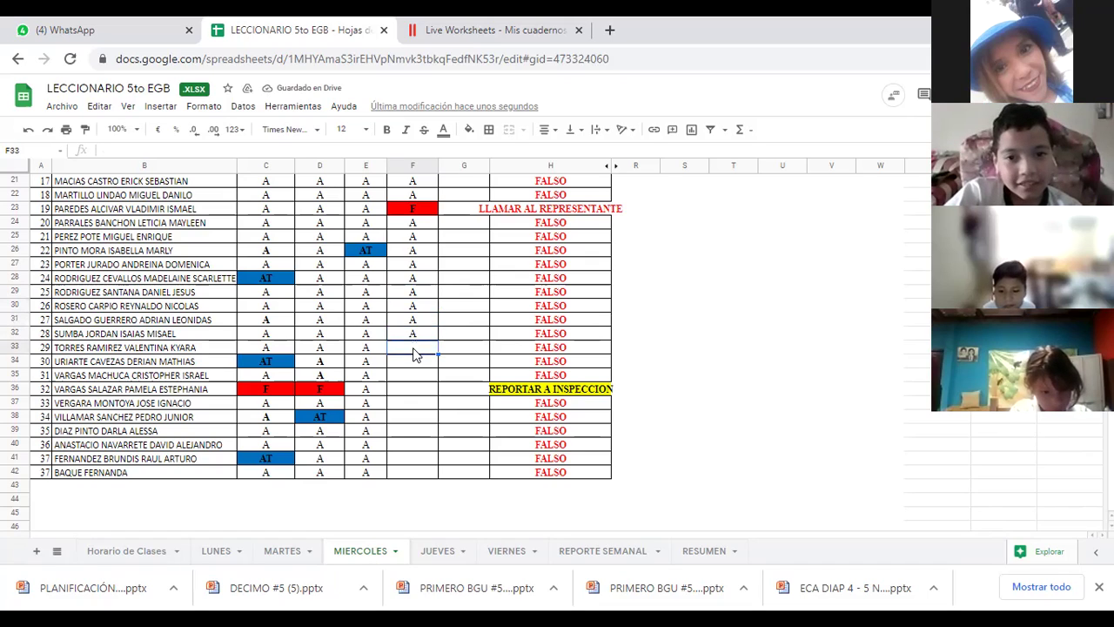
pyautogui.write('A')
pyautogui.press('Return')
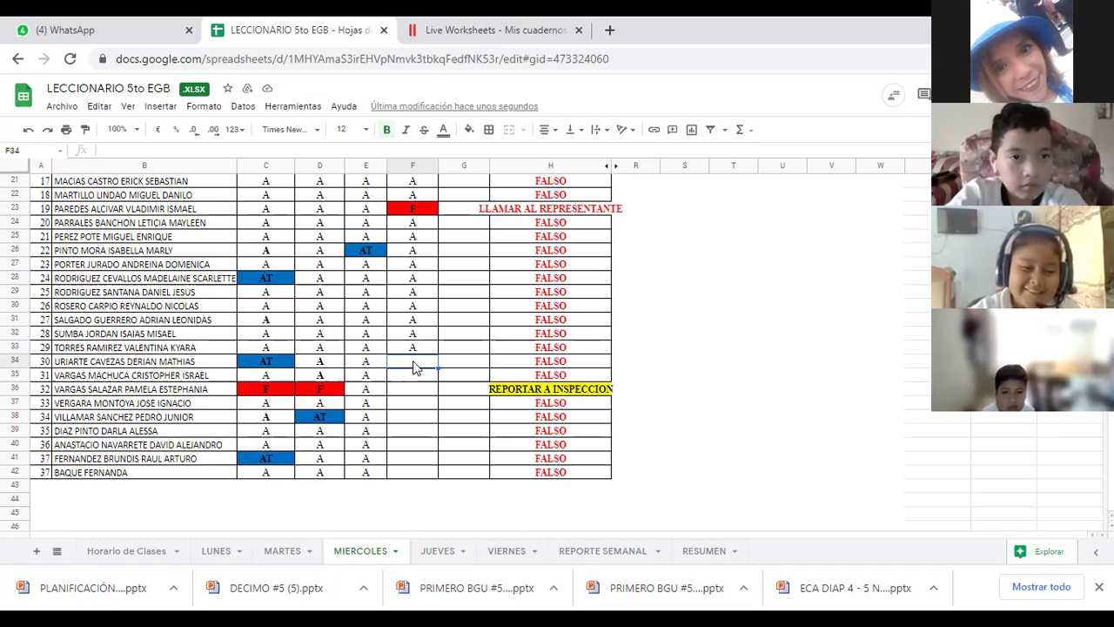
pyautogui.write('A')
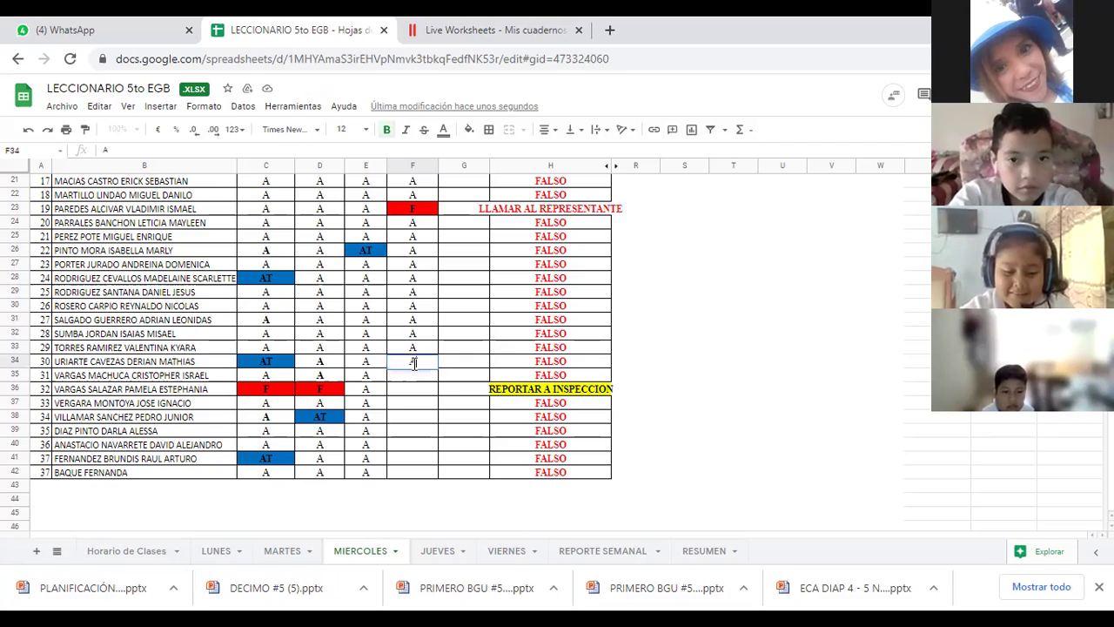
pyautogui.press('Return')
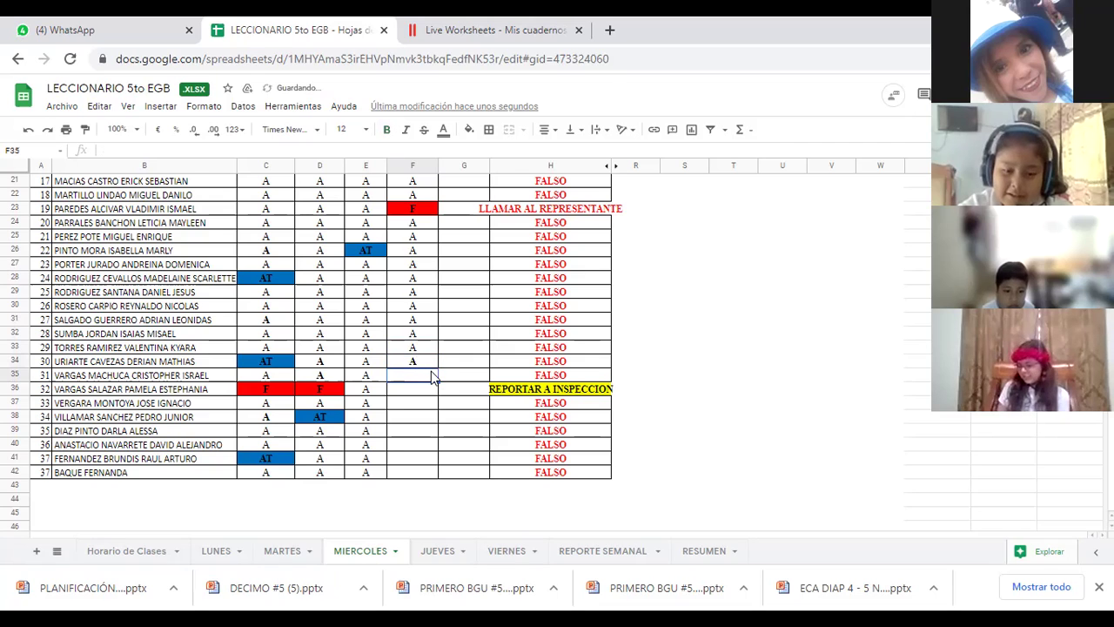
# Enter A in the ALGEBRA column for students 31 to 33, cells F35 to F37
pyautogui.scroll(-3, 409, 349)
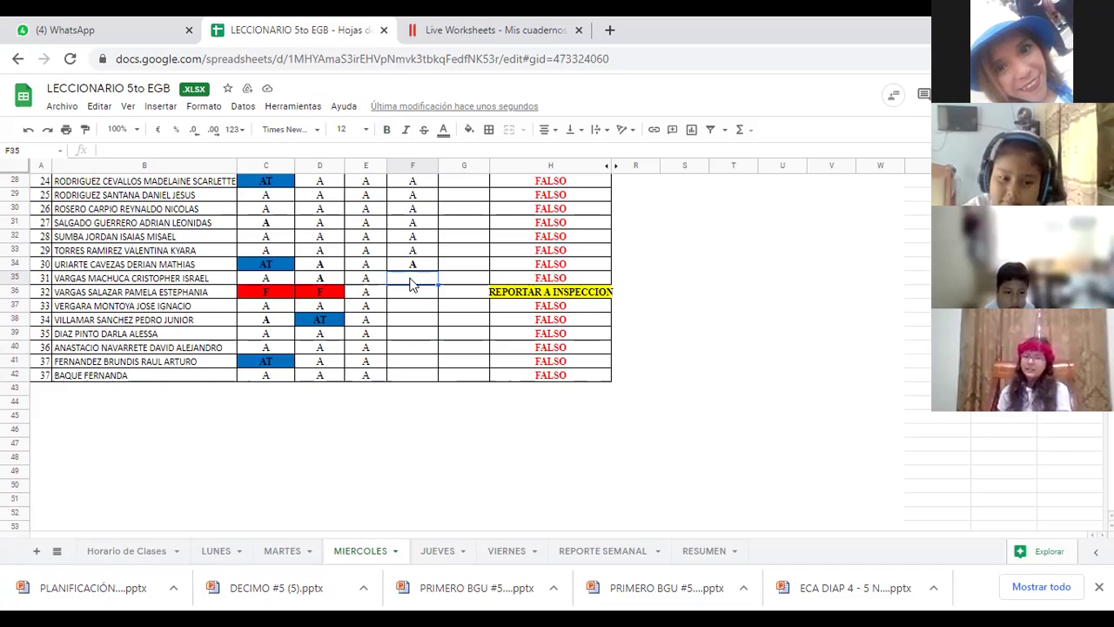
pyautogui.write('A')
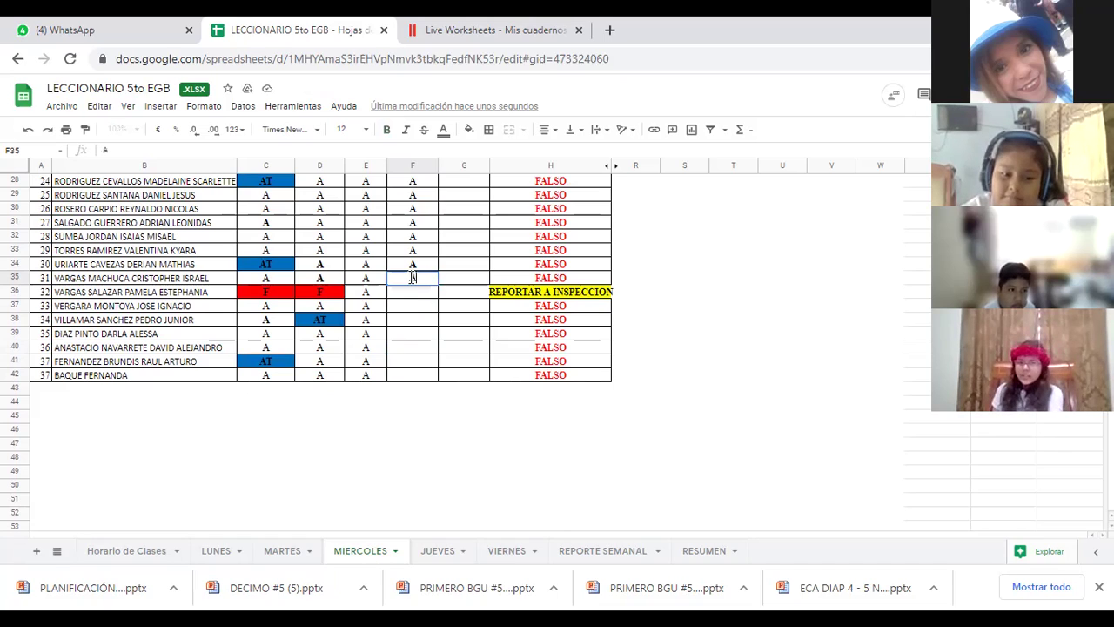
pyautogui.press('Return')
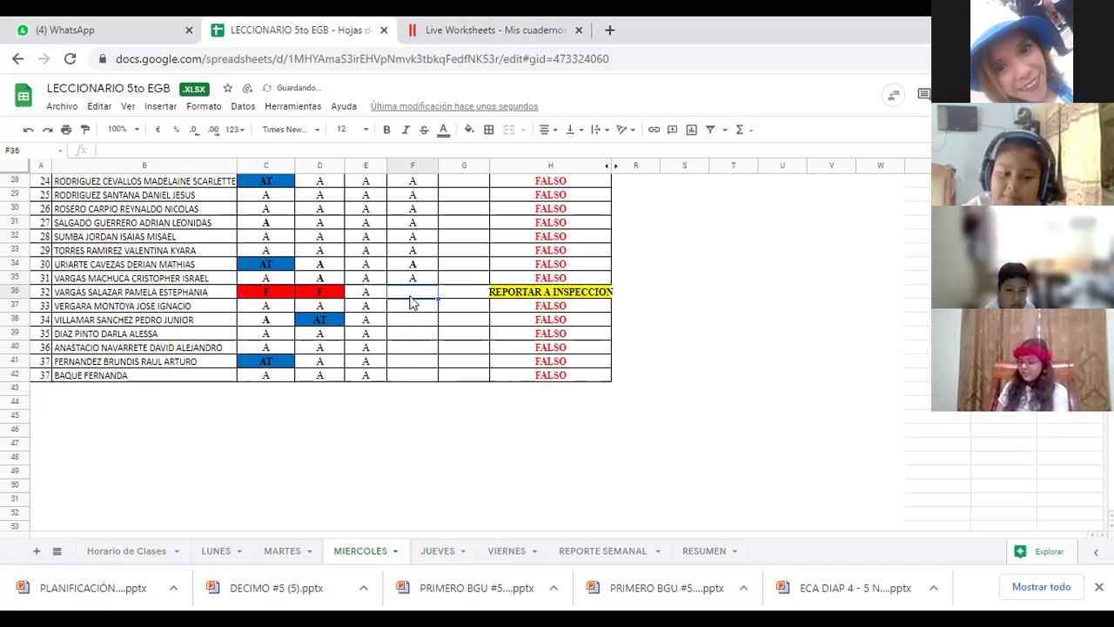
pyautogui.write('A')
pyautogui.press('Return')
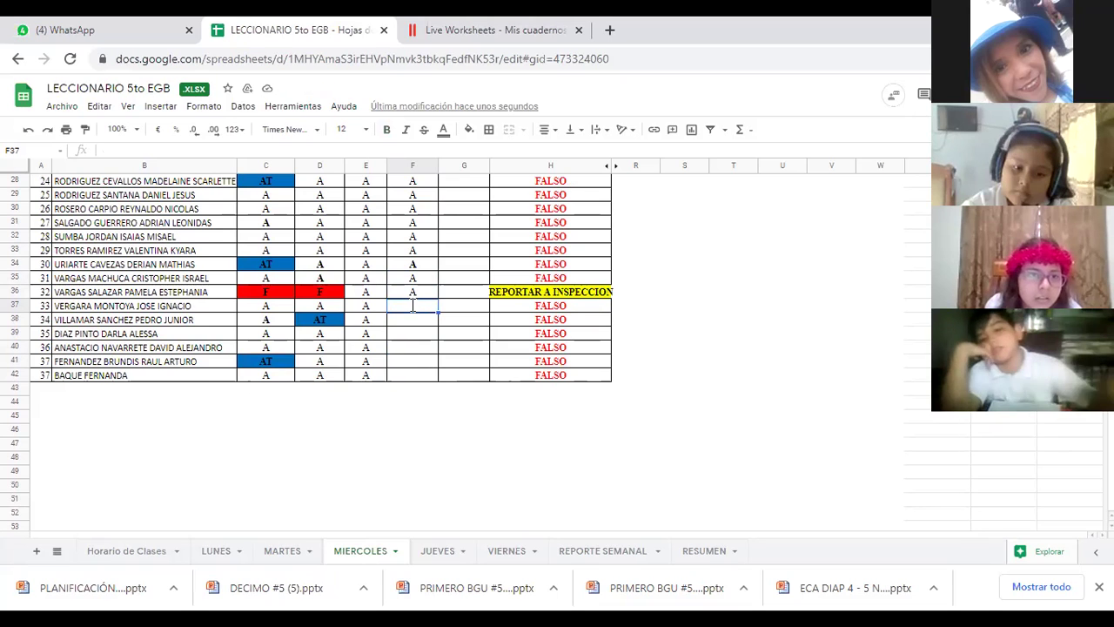
pyautogui.write('A')
pyautogui.press('Return')
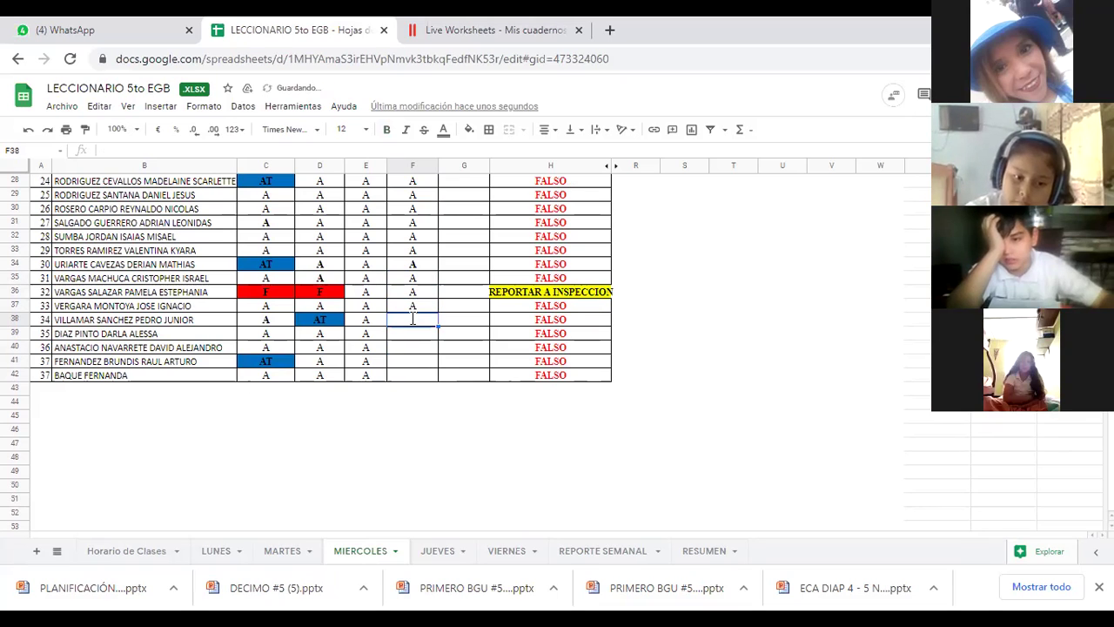
# Mark students 34 to 36 with A in the ALGEBRA column, cells F38 to F40
pyautogui.write('A')
pyautogui.press('Return')
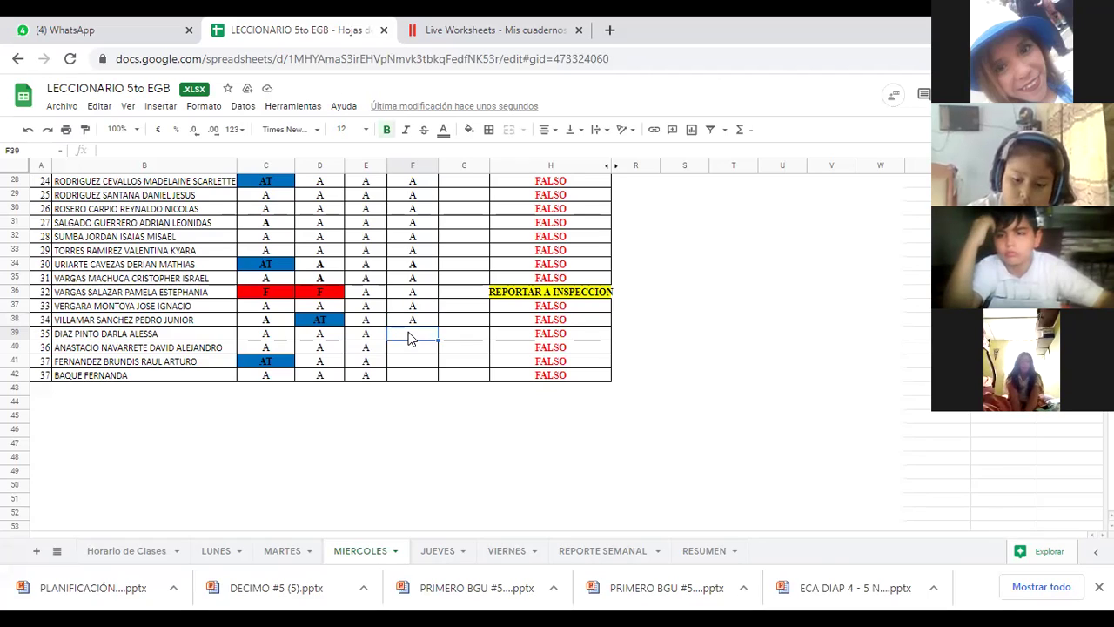
pyautogui.write('A')
pyautogui.press('Return')
pyautogui.write('A')
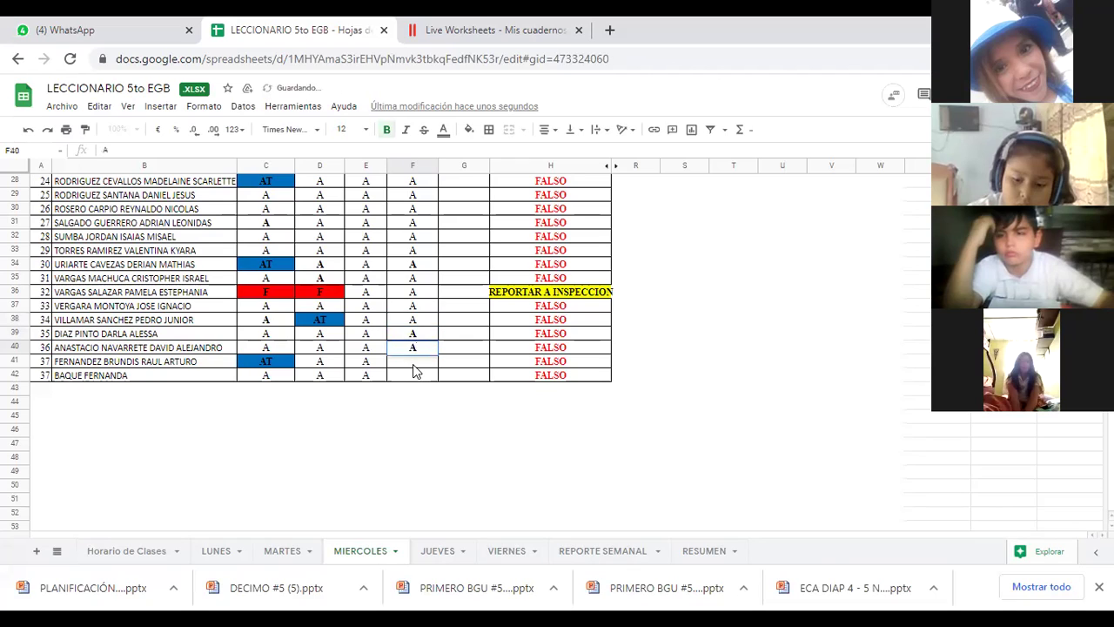
pyautogui.press('Return')
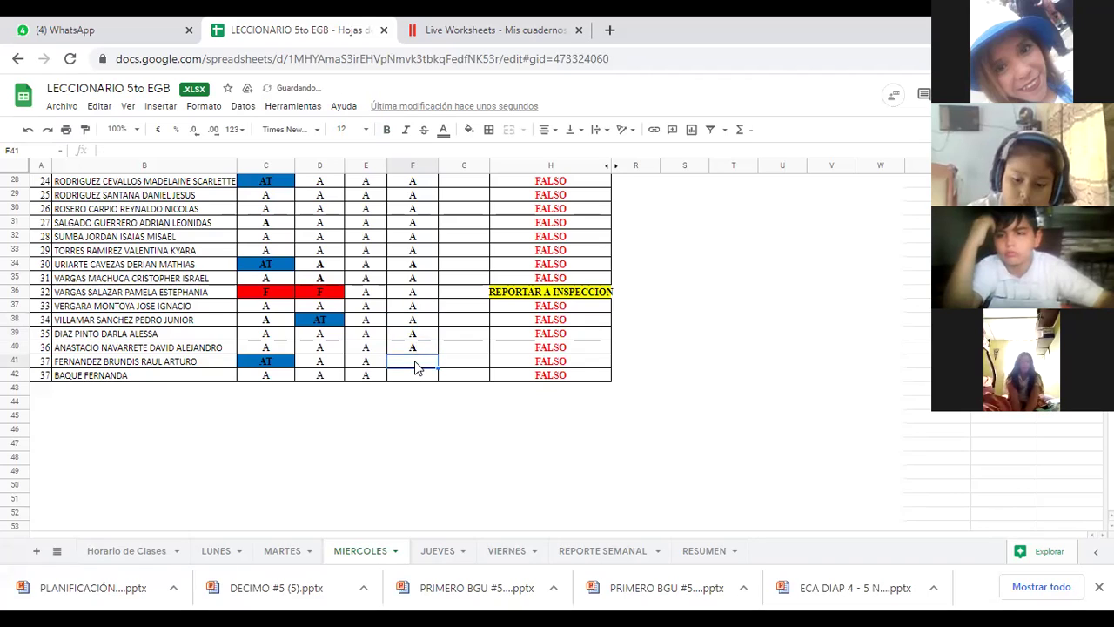
# Complete the ALGEBRA column with A for the last two students, cells F41 and F42
pyautogui.write('A')
pyautogui.press('Return')
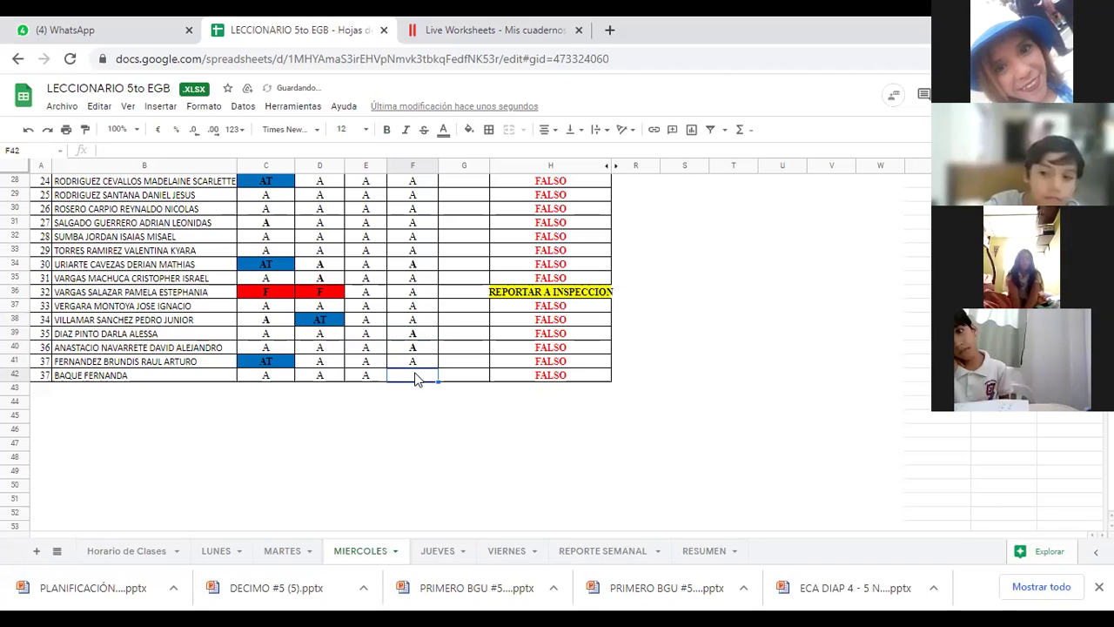
pyautogui.write('A')
pyautogui.click(450, 379)
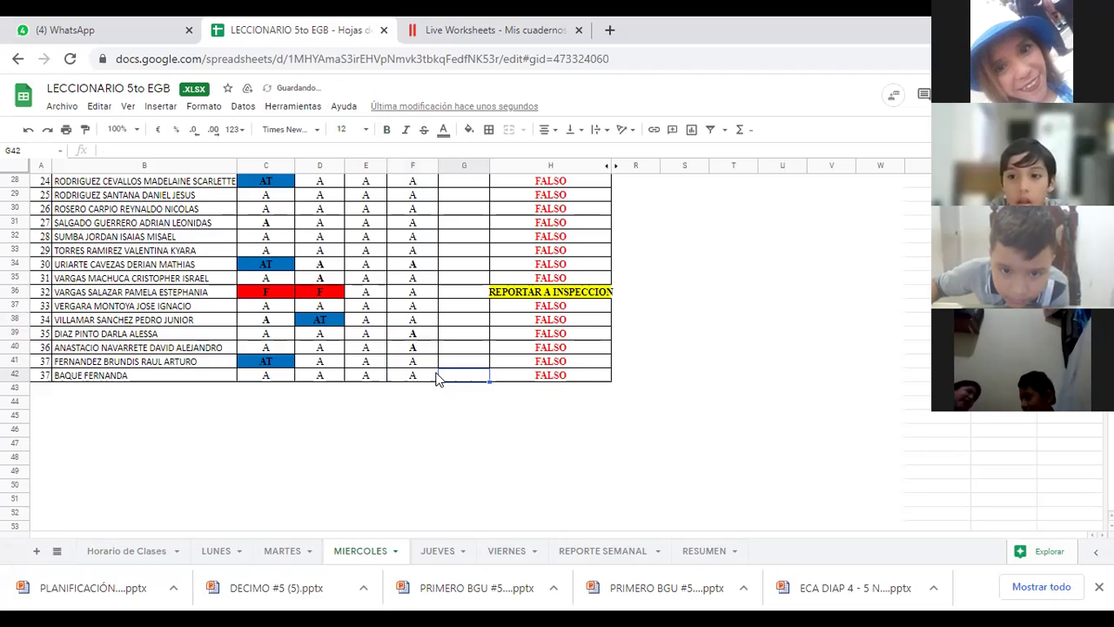
pyautogui.scroll(3, 438, 377)
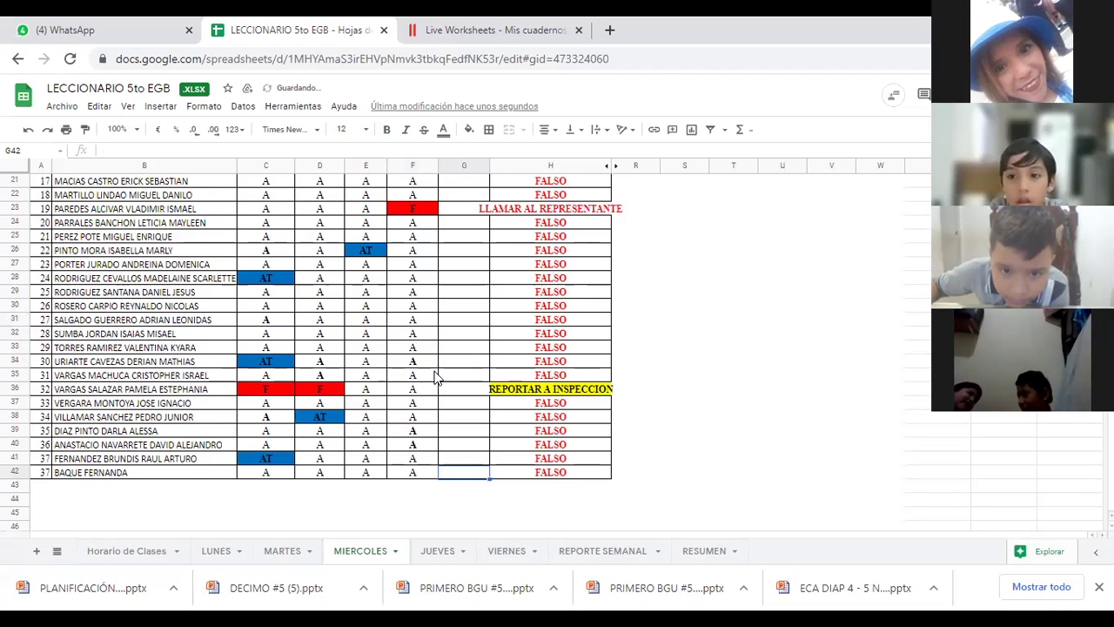
pyautogui.scroll(5, 389, 269)
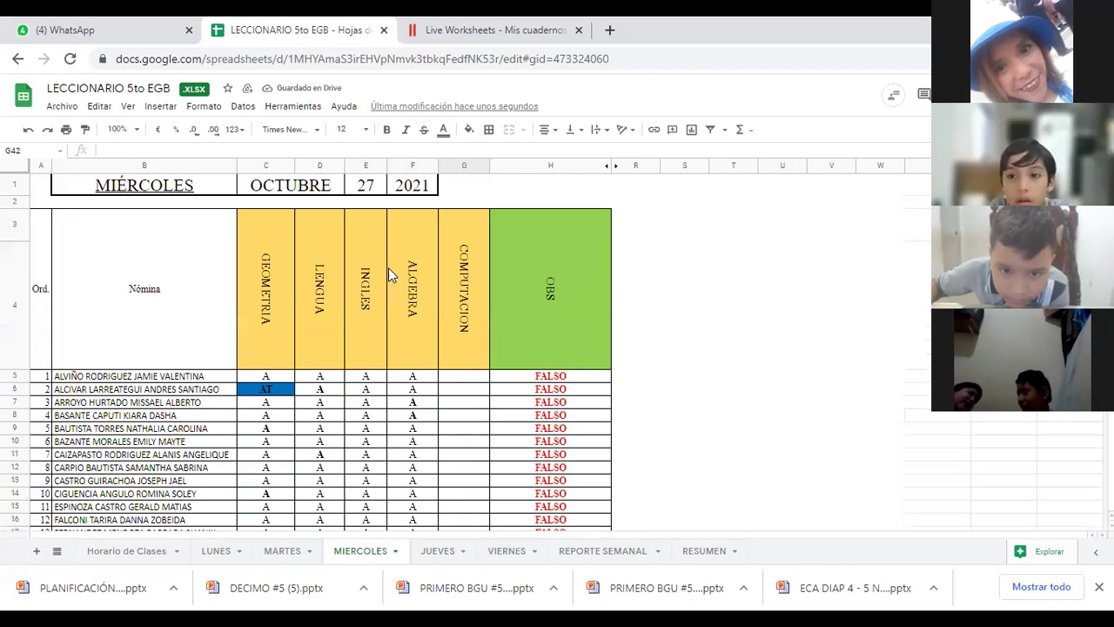